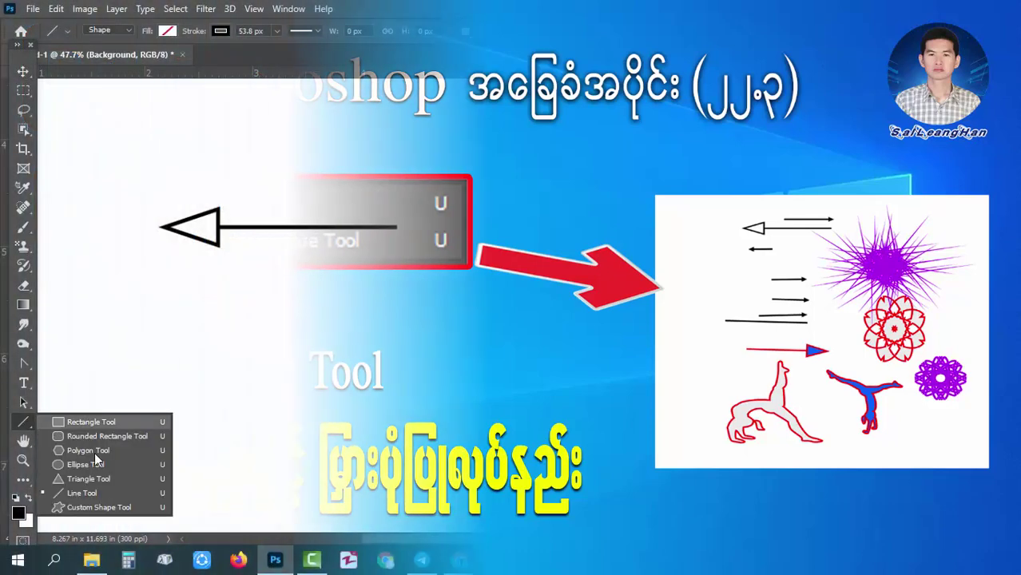
# Select the Line Tool from the shape tool flyout in the toolbar
pyautogui.click(89, 493)
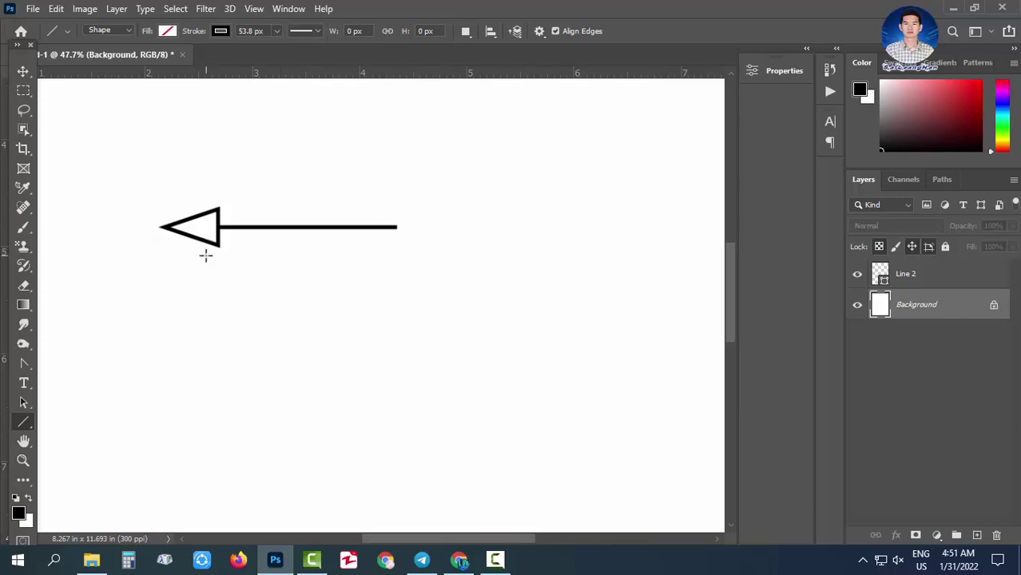
# Draw a plain straight line below the arrow, then try the Start and End arrowhead boxes in Path Options
pyautogui.moveTo(164, 332)
pyautogui.mouseDown()
pyautogui.moveTo(460, 337)
pyautogui.moveTo(382, 339)
pyautogui.mouseUp()
pyautogui.scroll(2, 364, 359)
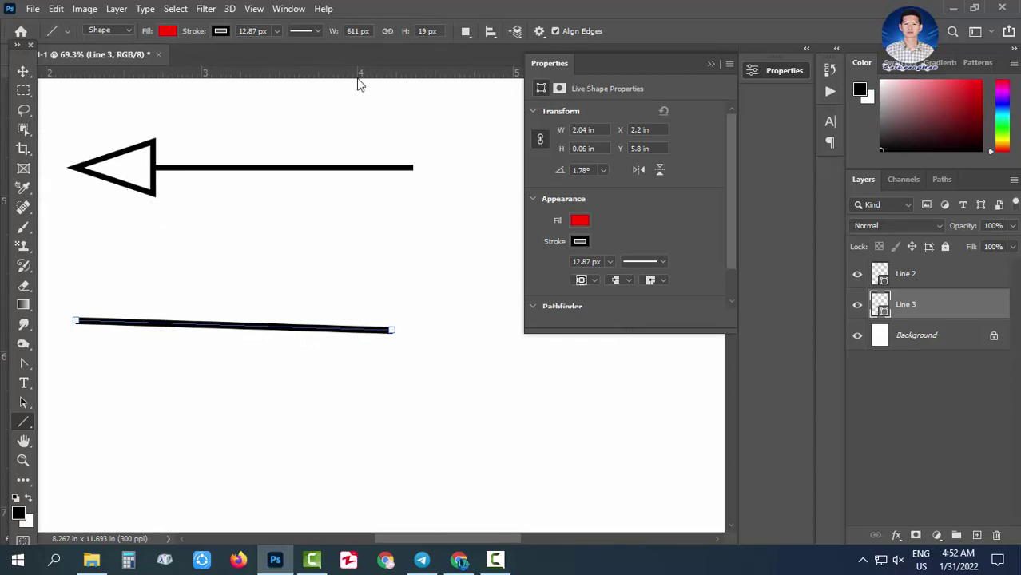
pyautogui.click(544, 36)
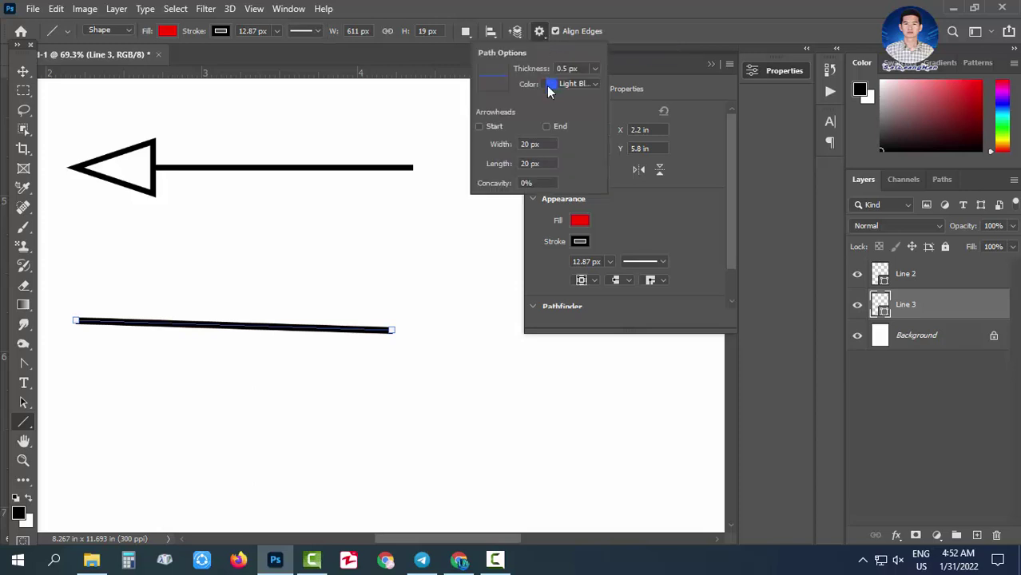
pyautogui.click(478, 126)
pyautogui.click(546, 127)
pyautogui.click(547, 126)
pyautogui.click(478, 126)
# With arrowheads on, draw a short left-pointing arrow and right-pointing arrows mid-canvas and at the top
pyautogui.click(480, 126)
pyautogui.moveTo(100, 262)
pyautogui.mouseDown()
pyautogui.moveTo(286, 258)
pyautogui.moveTo(109, 258)
pyautogui.moveTo(187, 259)
pyautogui.mouseUp()
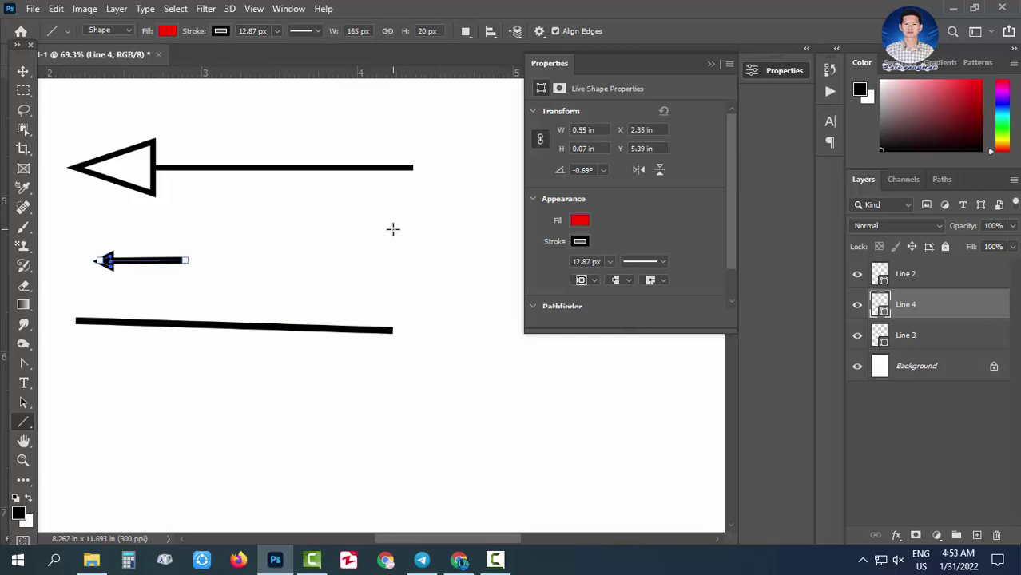
pyautogui.moveTo(392, 229); pyautogui.dragTo(254, 226)
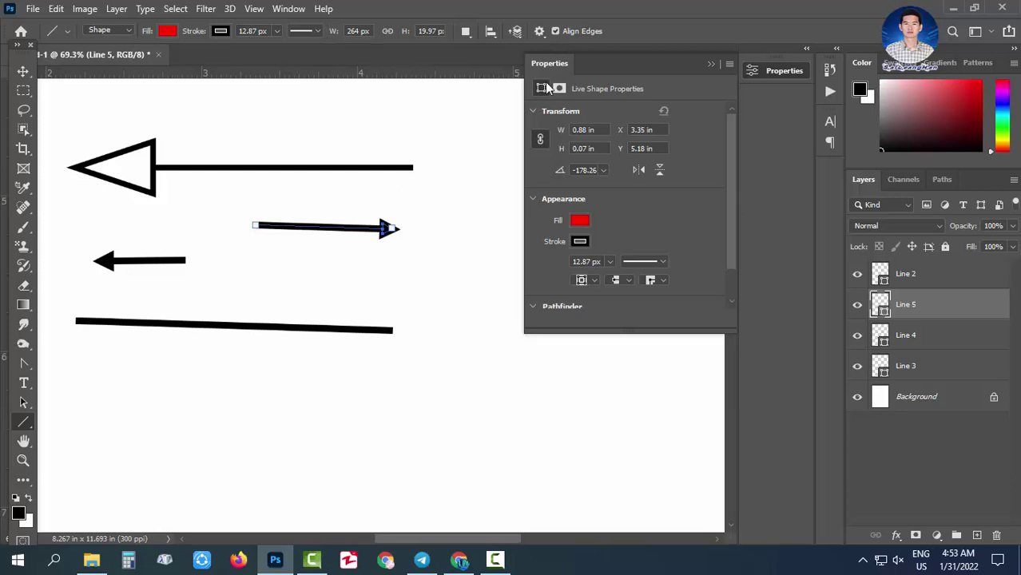
pyautogui.click(539, 31)
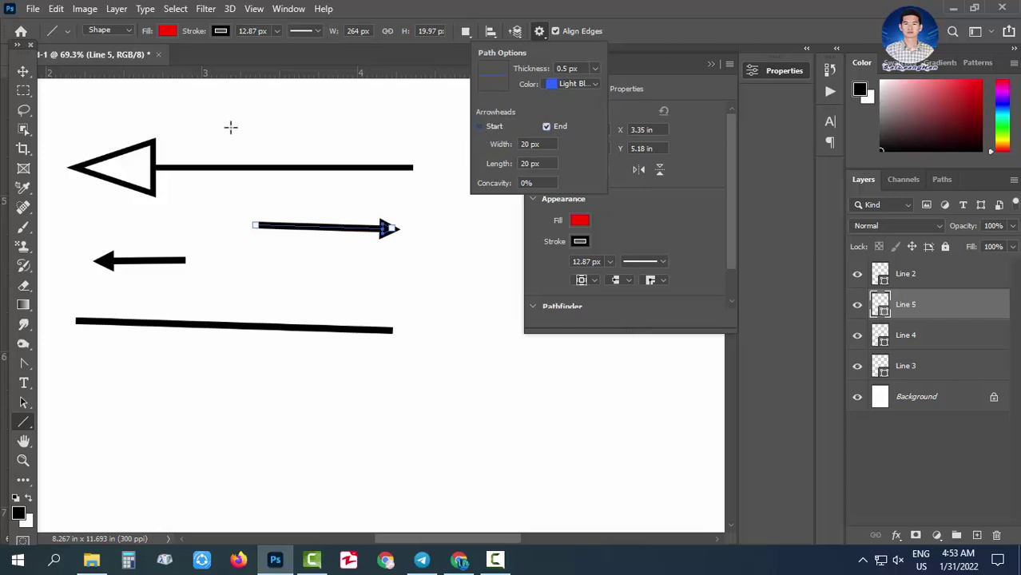
pyautogui.moveTo(231, 127); pyautogui.dragTo(409, 127)
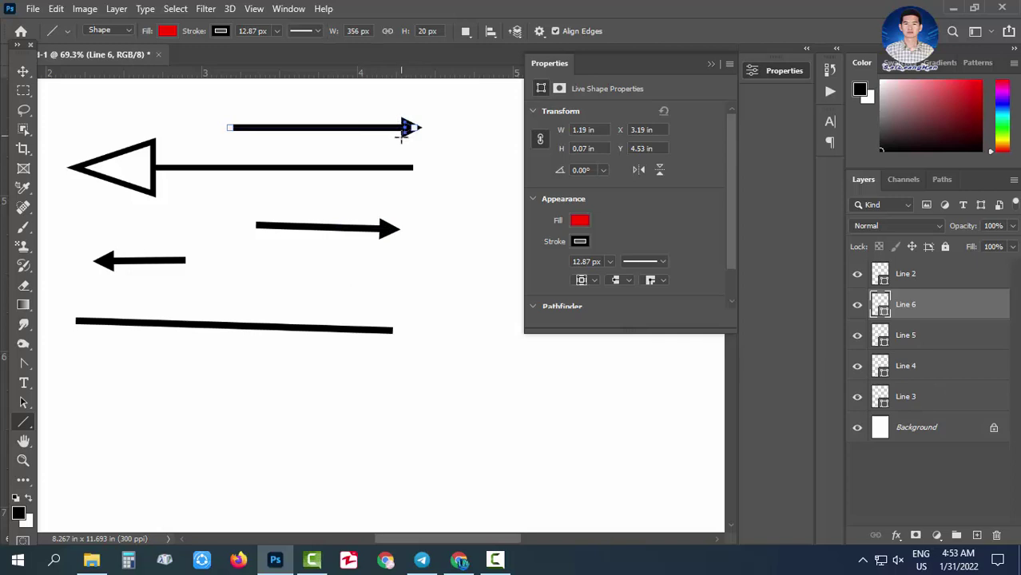
# Check the arrowhead Width and Length, then draw right-pointing arrows above the long line and lower down
pyautogui.click(538, 31)
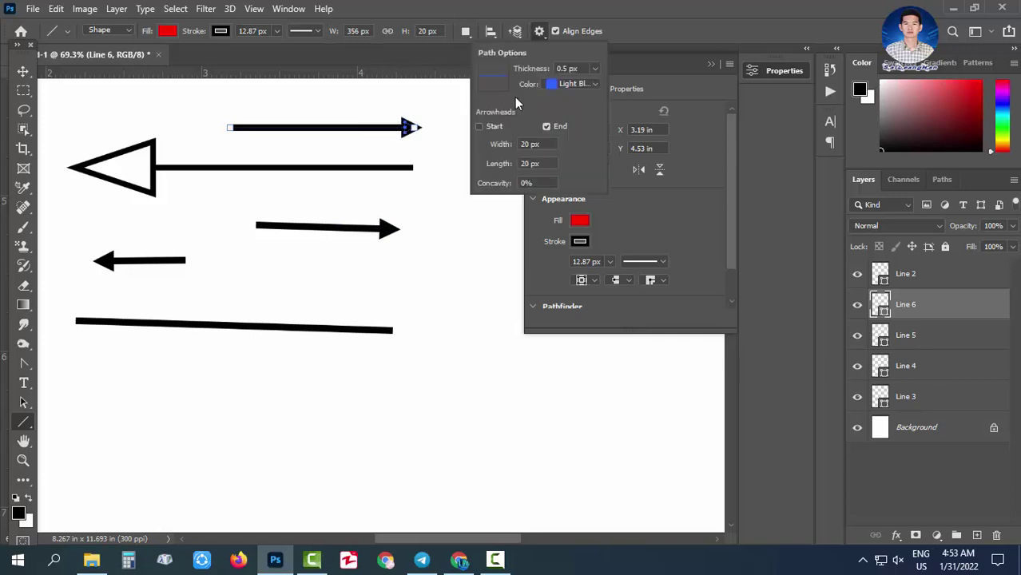
pyautogui.click(528, 144)
pyautogui.click(518, 164)
pyautogui.click(545, 36)
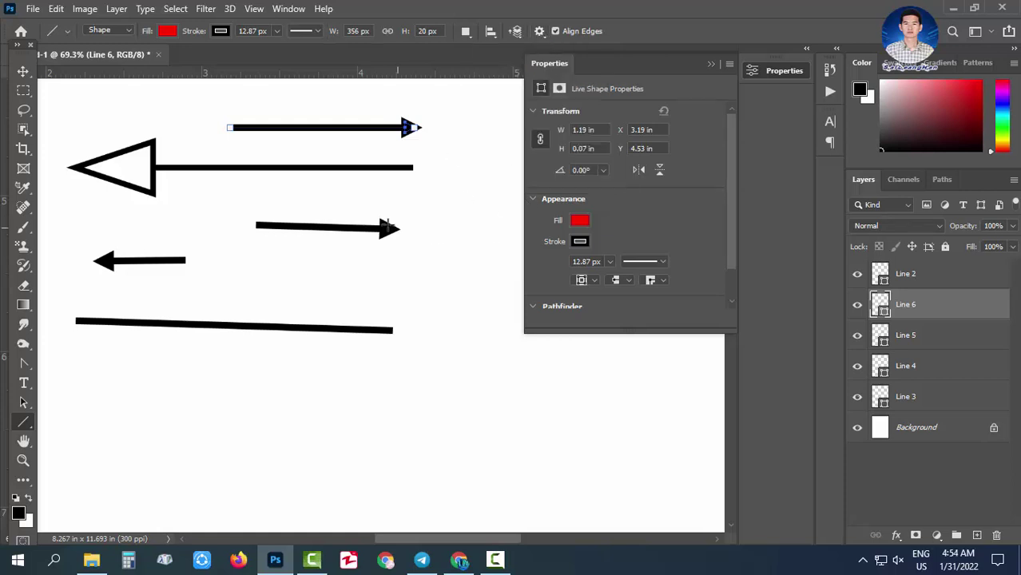
pyautogui.moveTo(204, 299); pyautogui.dragTo(390, 294)
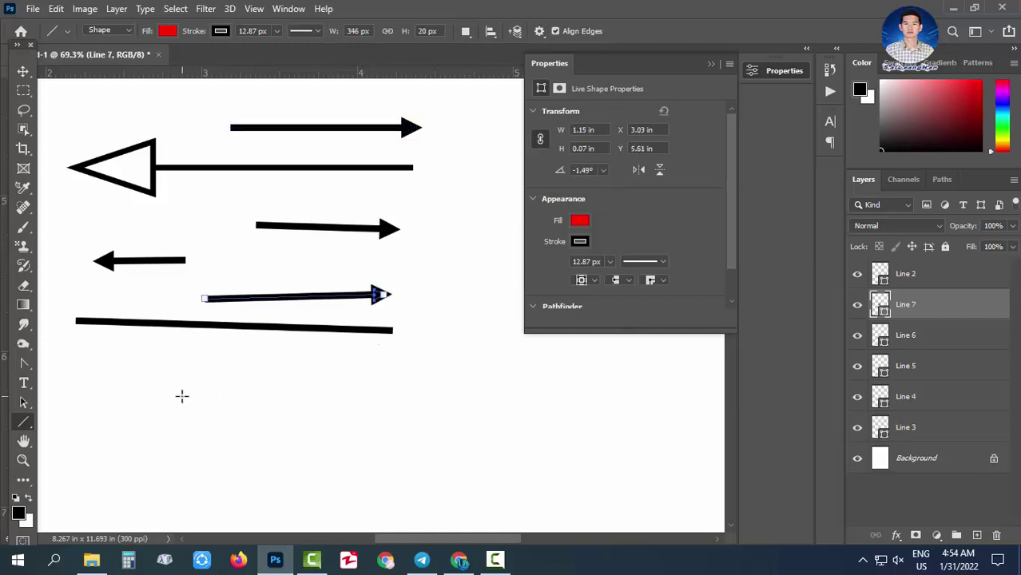
pyautogui.moveTo(180, 397); pyautogui.dragTo(317, 394)
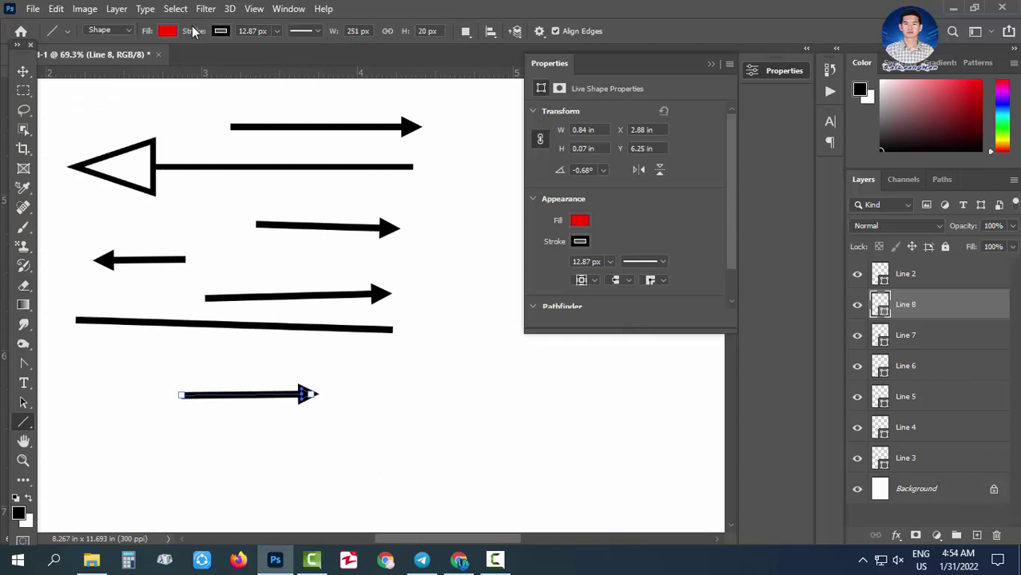
# Set Fill to No Color and arrowhead width 1, length 15, then draw a long bottom arrow
pyautogui.click(167, 31)
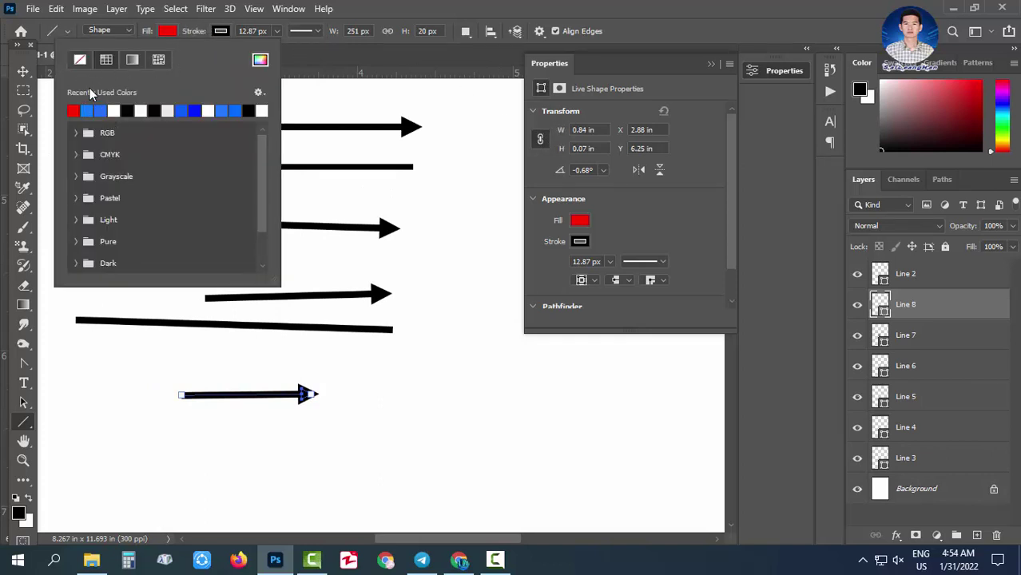
pyautogui.click(80, 61)
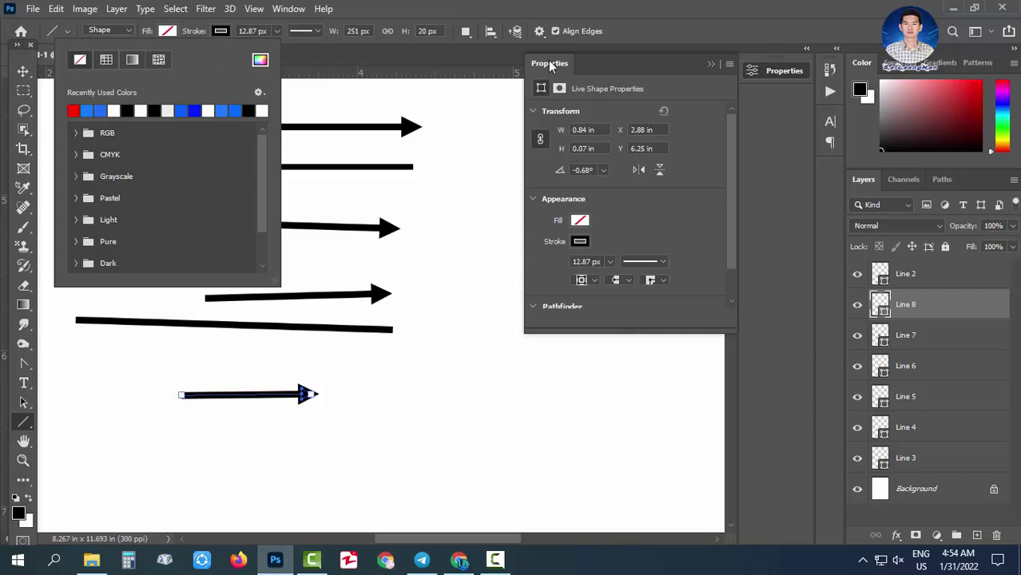
pyautogui.click(538, 33)
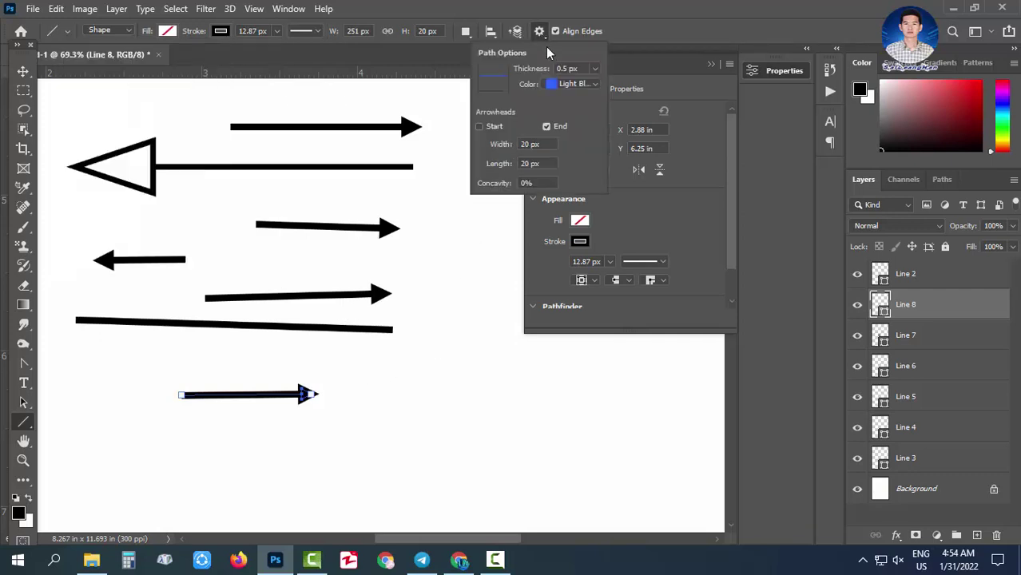
pyautogui.doubleClick(527, 144)
pyautogui.write('10')
pyautogui.doubleClick(527, 163)
pyautogui.write('15')
pyautogui.press('Return')
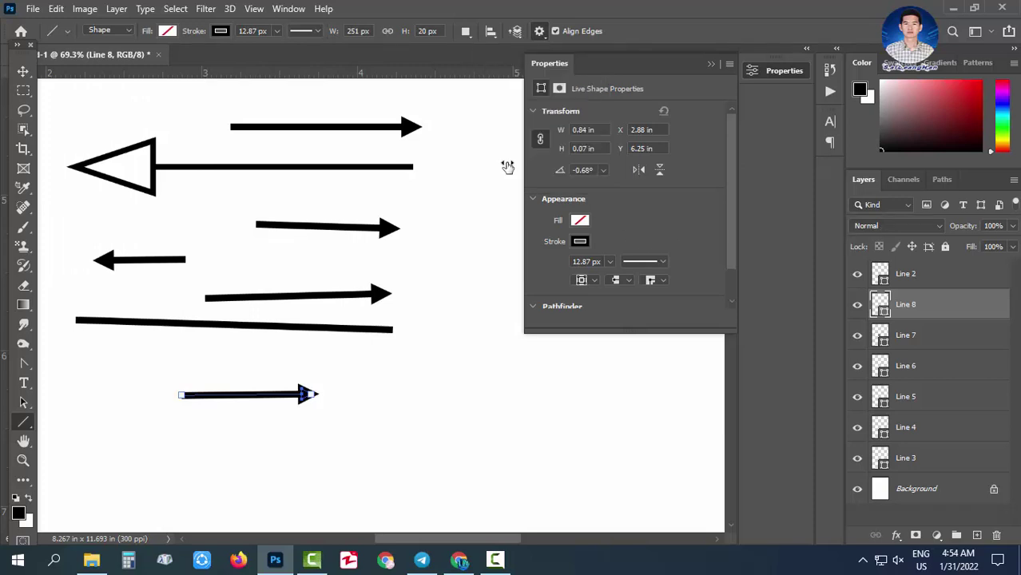
pyautogui.moveTo(158, 446); pyautogui.dragTo(475, 456)
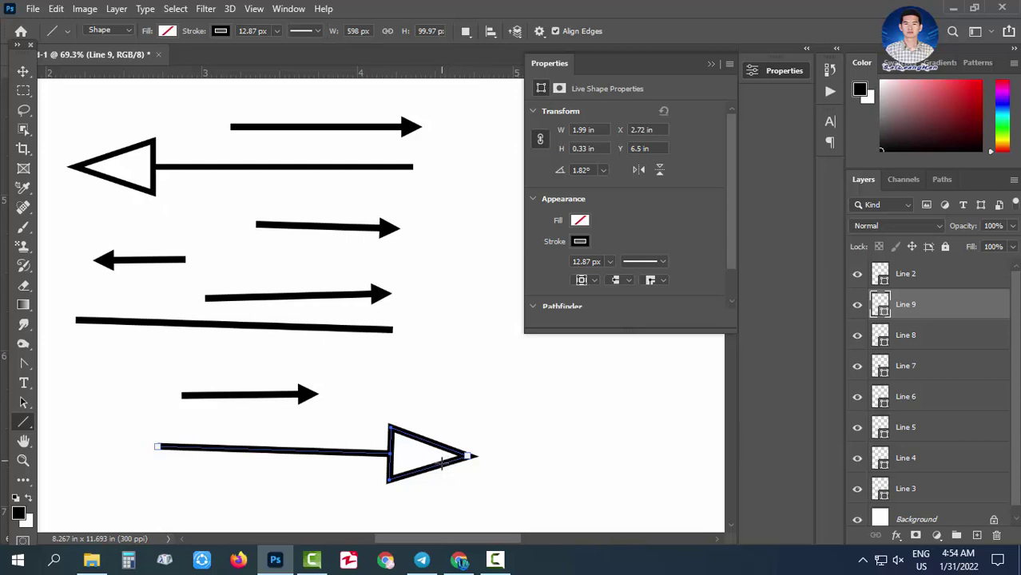
# Set the bottom arrow's Fill and Stroke to red in the Properties panel
pyautogui.click(580, 221)
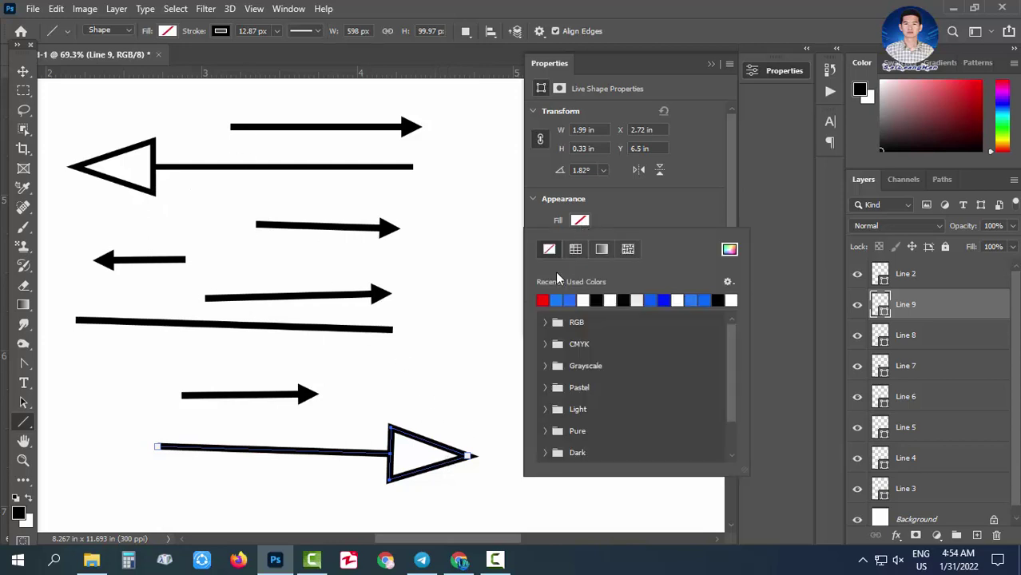
pyautogui.click(543, 300)
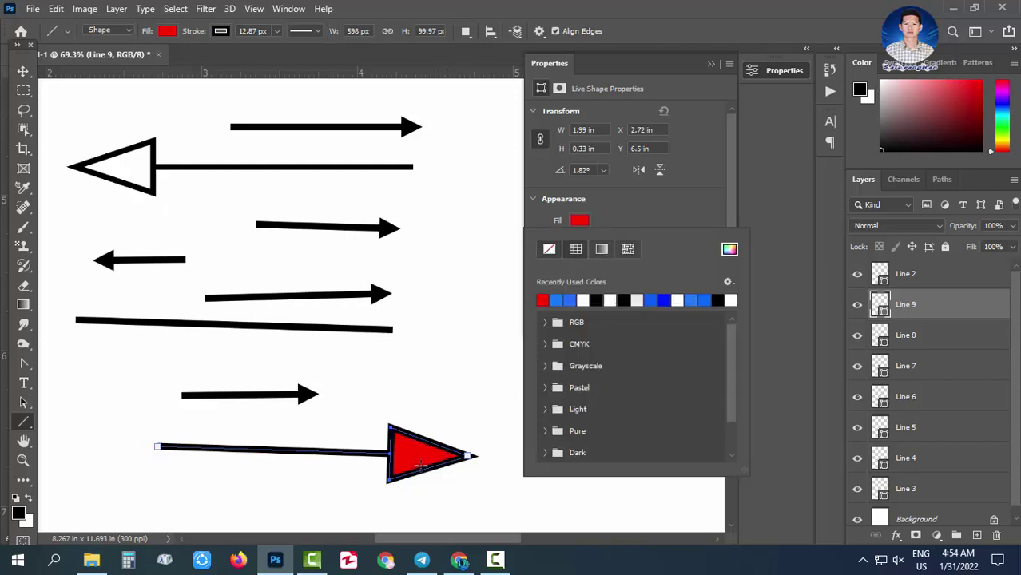
pyautogui.click(621, 219)
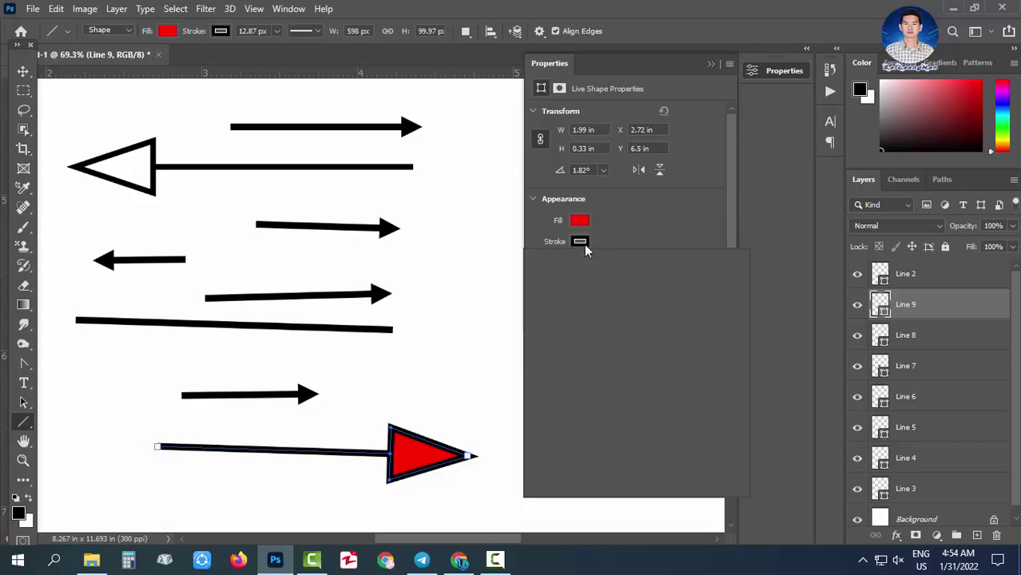
pyautogui.click(581, 241)
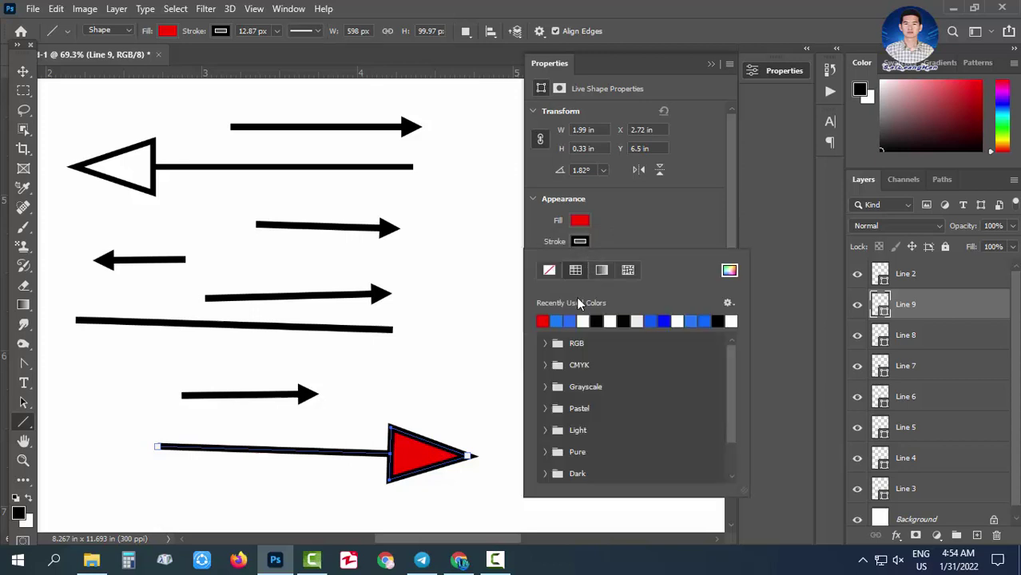
pyautogui.click(542, 321)
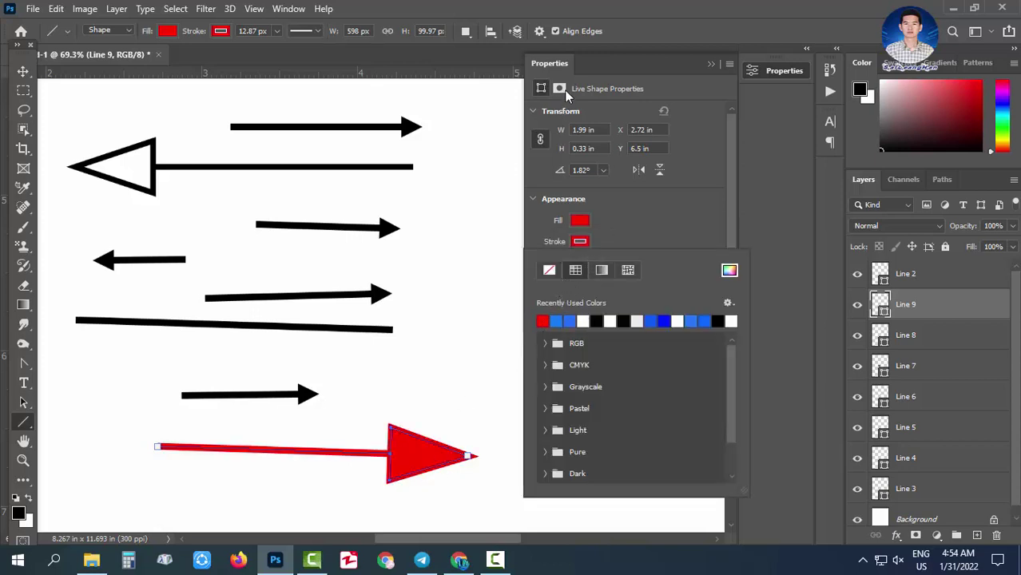
pyautogui.click(761, 76)
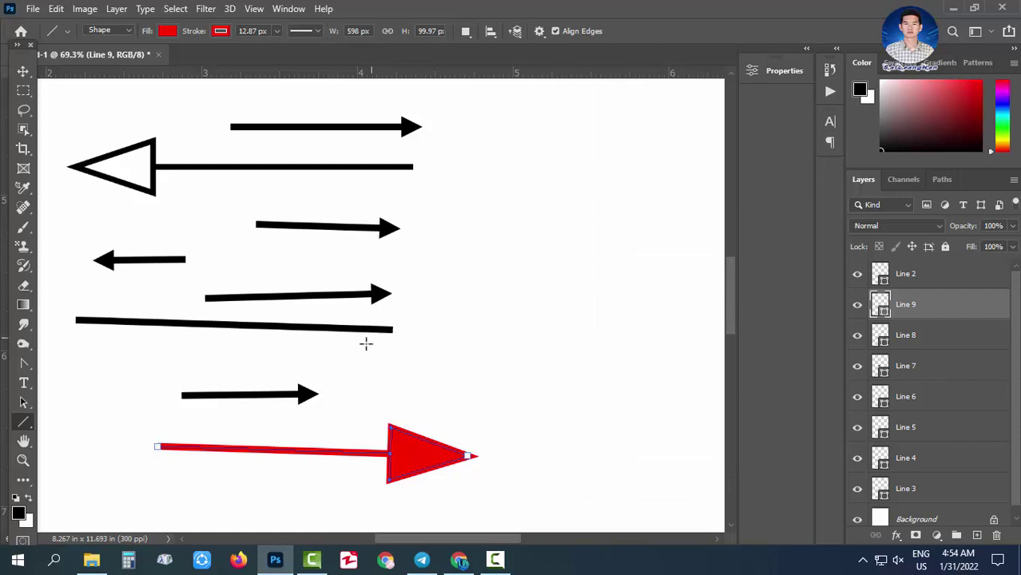
# Pan to an empty canvas area and switch to the Custom Shape Tool
pyautogui.moveTo(323, 469); pyautogui.dragTo(360, 293)
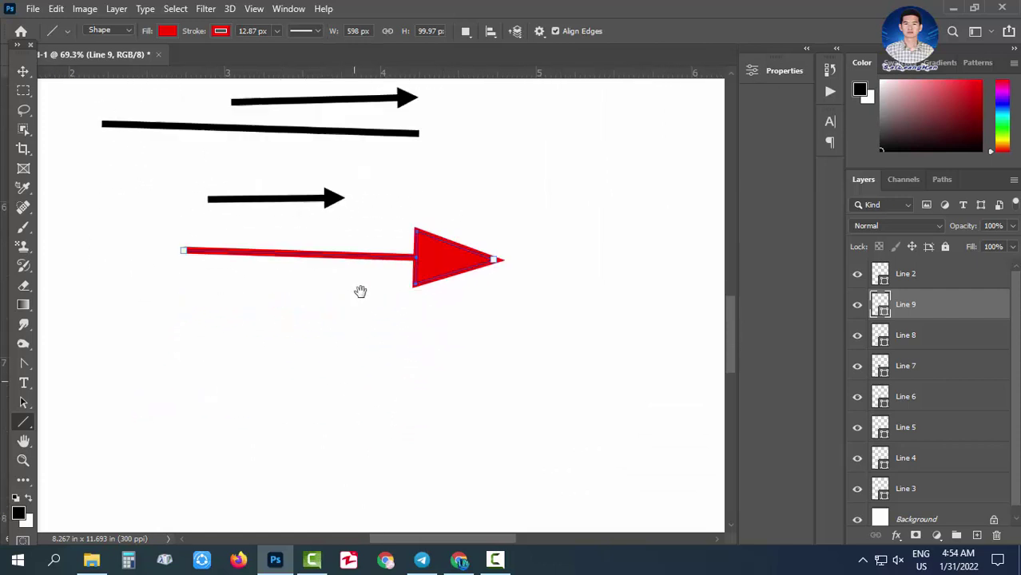
pyautogui.rightClick(23, 427)
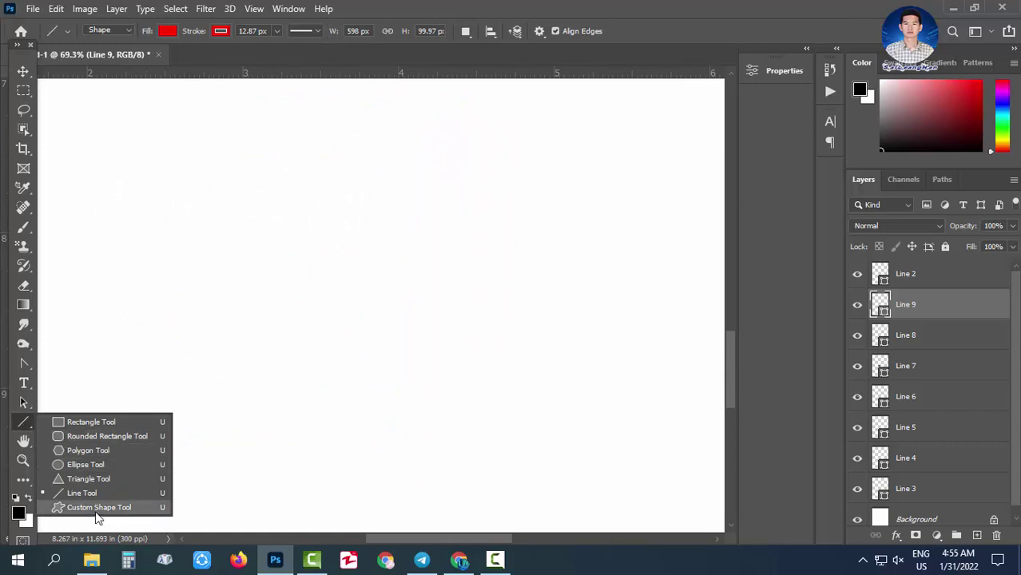
pyautogui.click(120, 508)
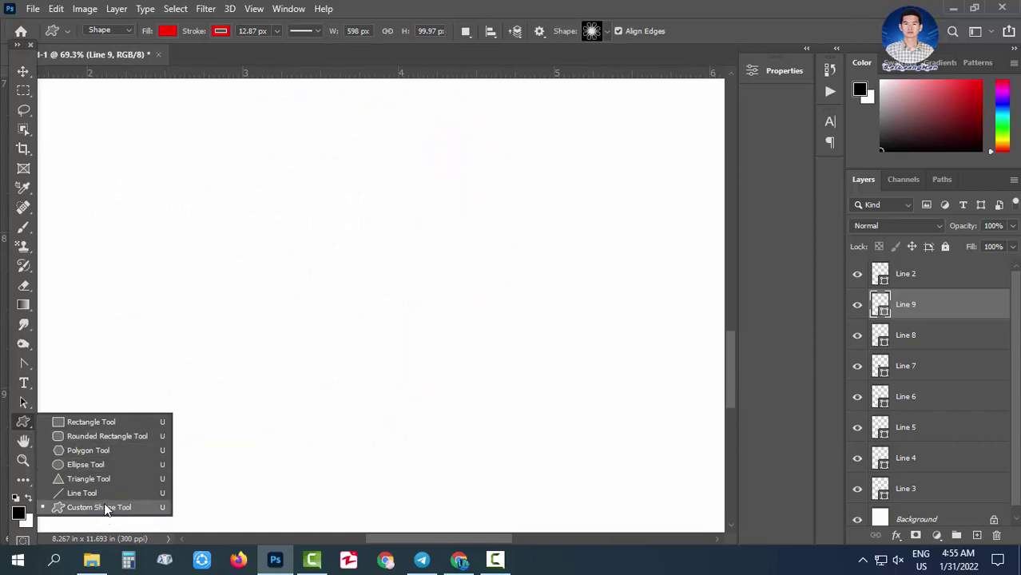
pyautogui.click(107, 508)
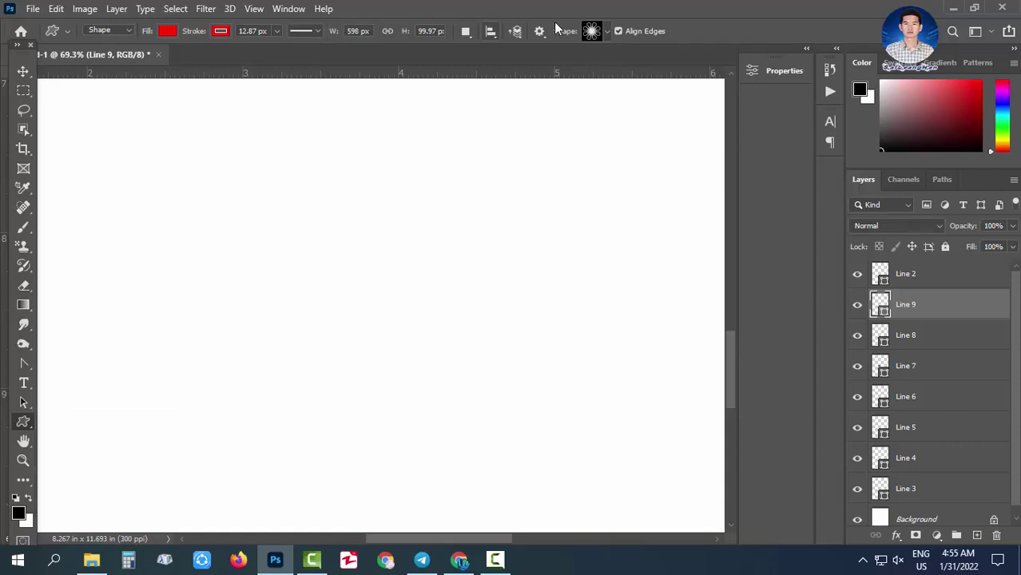
# In the Custom Shape picker, peek into the Leaf Trees and Wild Animals sets
pyautogui.click(605, 32)
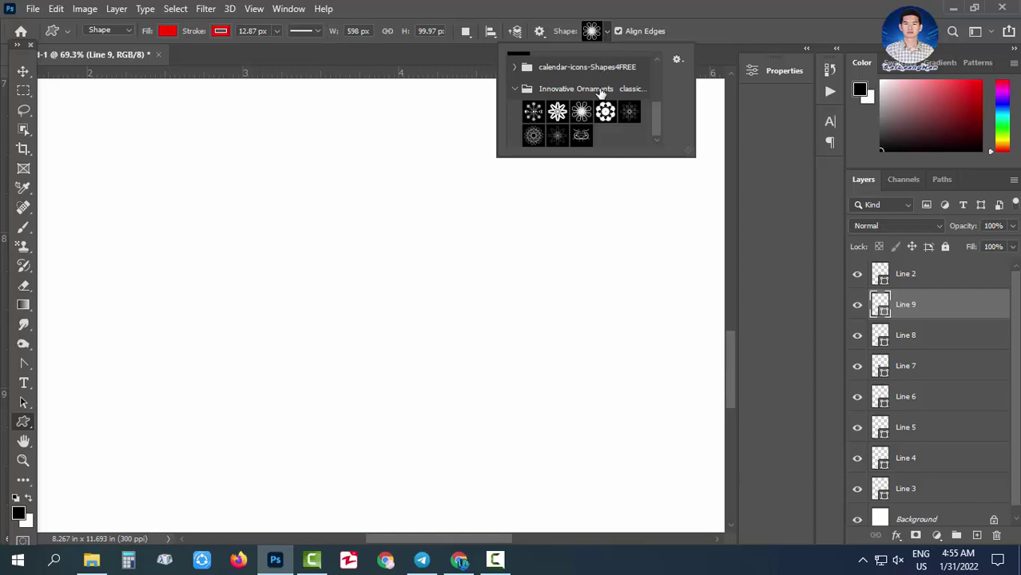
pyautogui.scroll(2, 579, 126)
pyautogui.scroll(2, 579, 126)
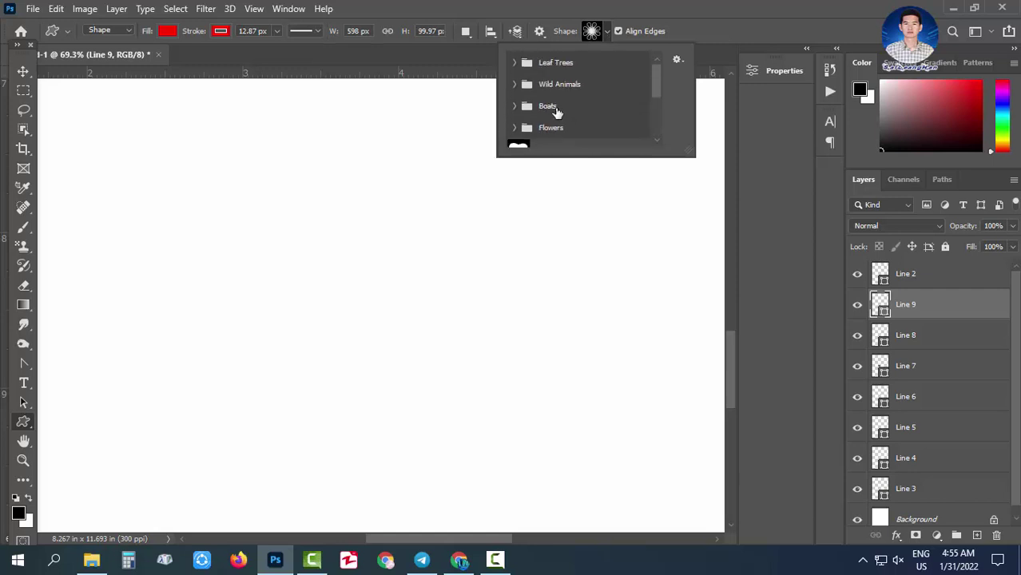
pyautogui.click(513, 63)
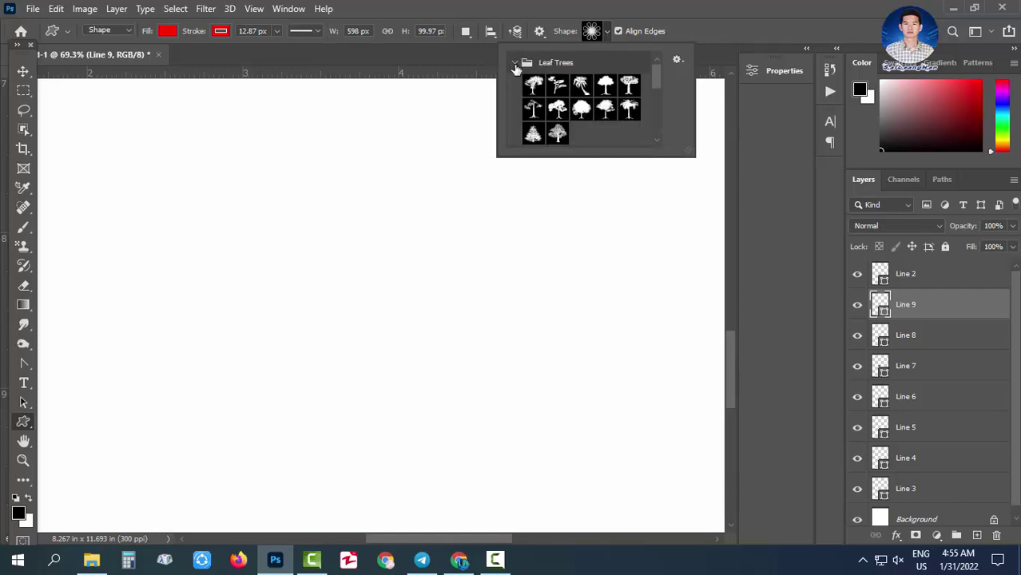
pyautogui.click(515, 64)
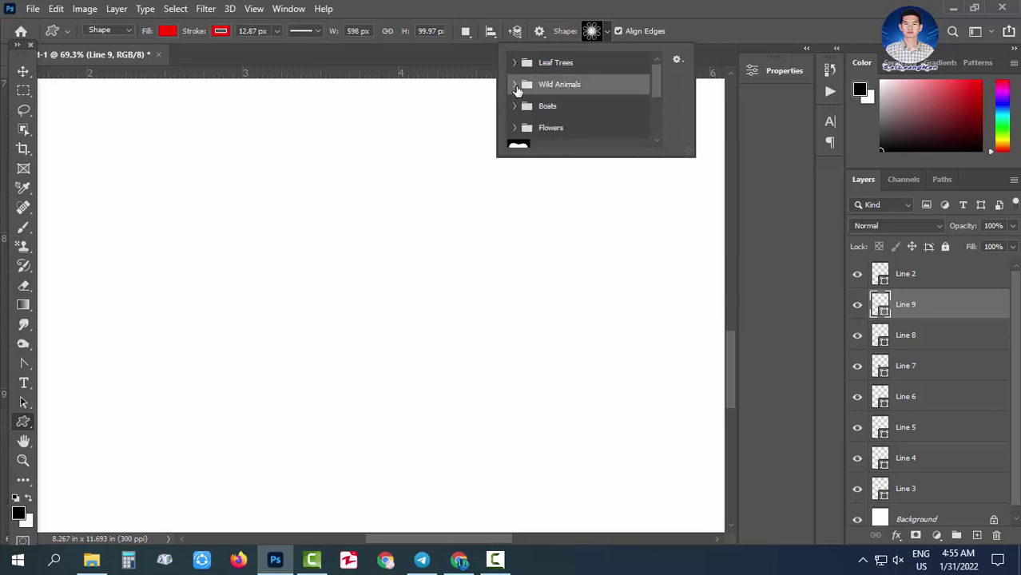
pyautogui.click(515, 84)
pyautogui.click(515, 84)
# Look through the Boats and Innovative Ornaments shape sets, then switch to Chrome
pyautogui.click(515, 102)
pyautogui.scroll(-1, 544, 113)
pyautogui.click(515, 82)
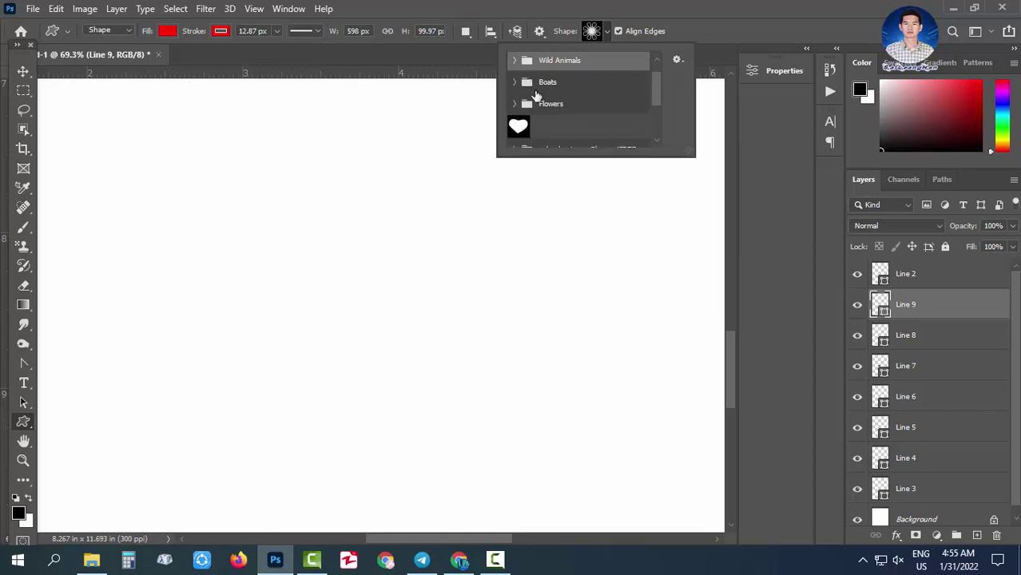
pyautogui.scroll(-1, 527, 112)
pyautogui.scroll(-1, 536, 113)
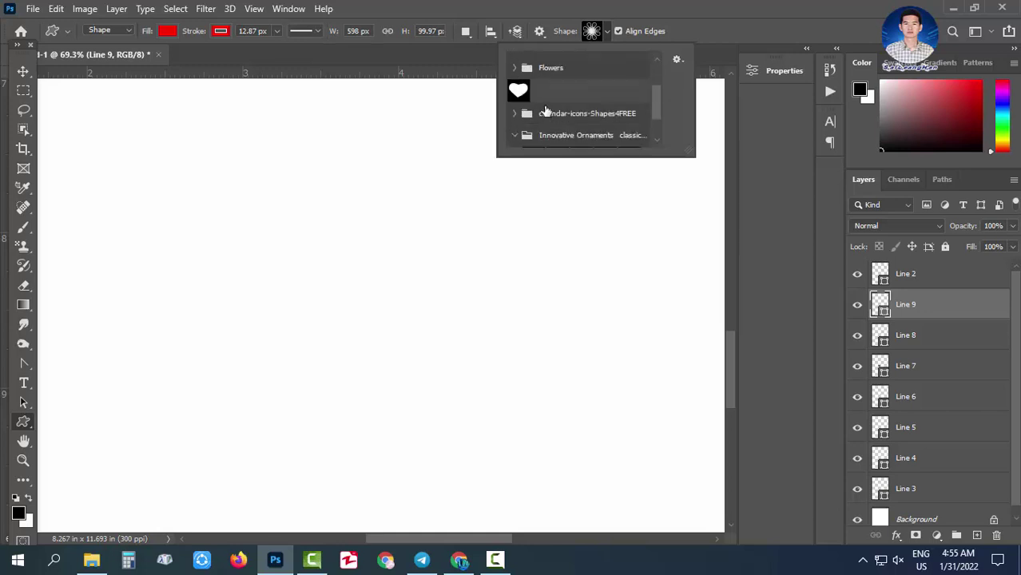
pyautogui.scroll(-2, 545, 109)
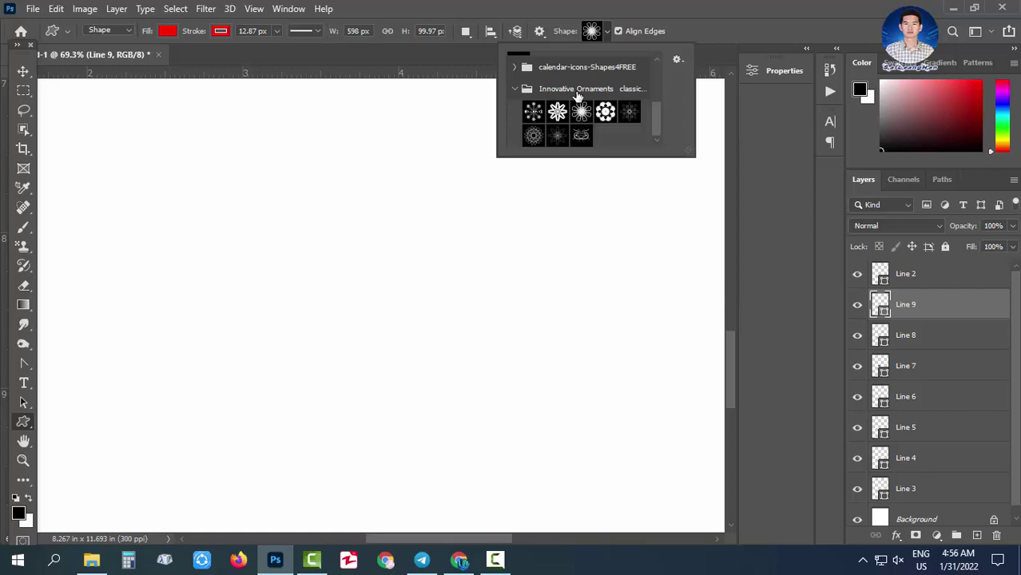
pyautogui.click(514, 91)
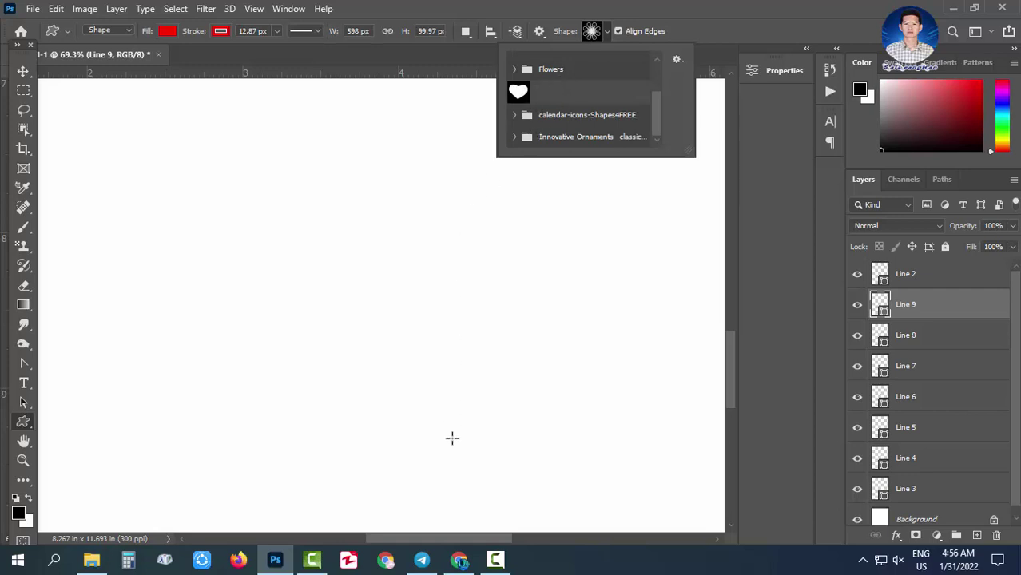
pyautogui.click(467, 566)
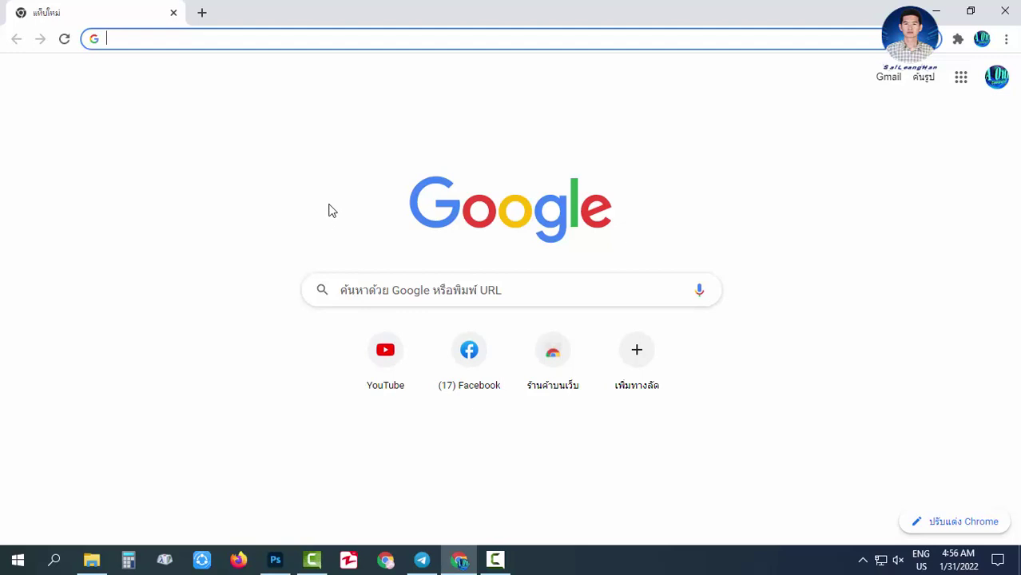
# Type 'Photoshop shape' into Chrome, fixing typos along the way, and run the search
pyautogui.write('p')
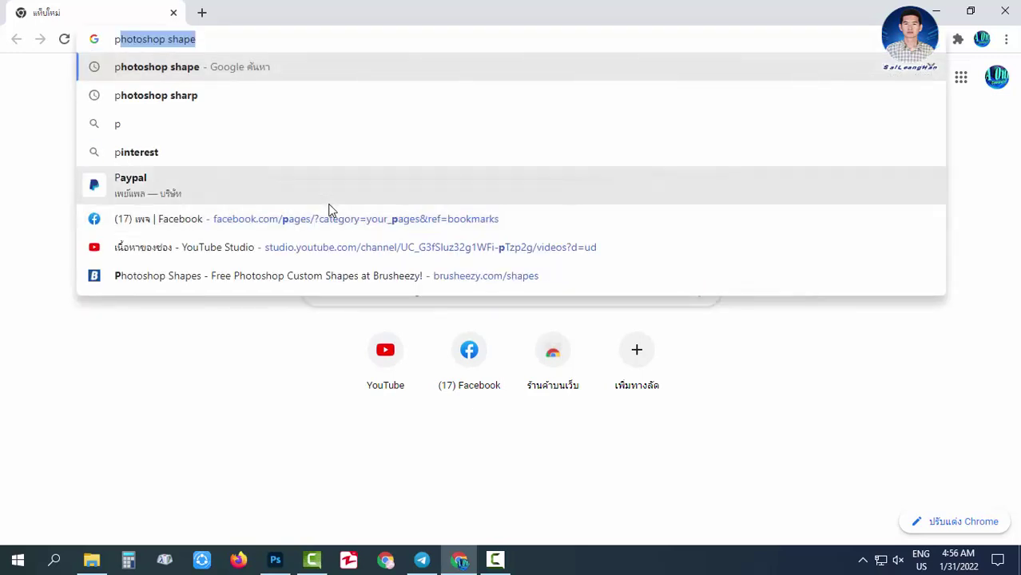
pyautogui.press('BackSpace')
pyautogui.write('Ph')
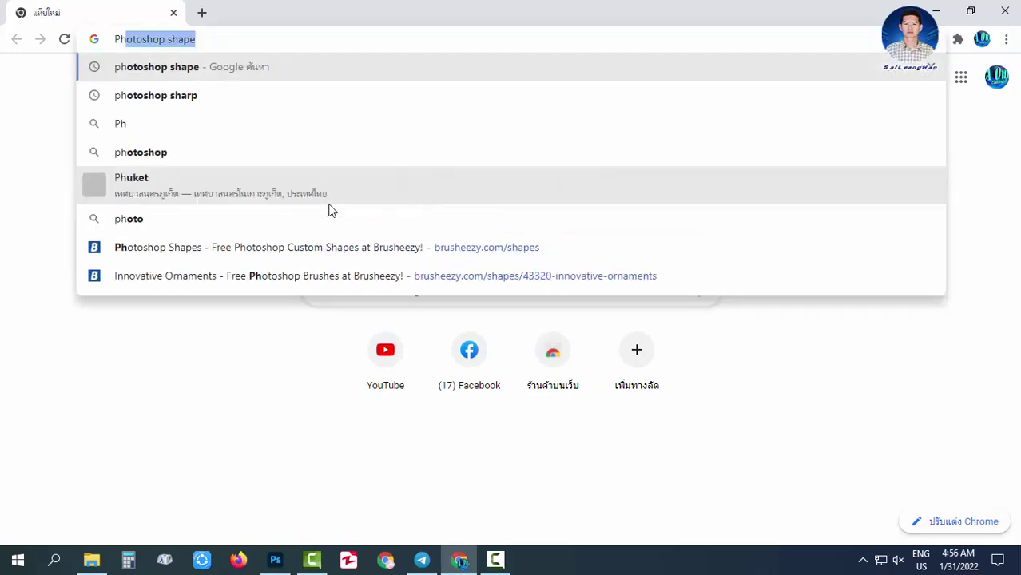
pyautogui.write('otoshop')
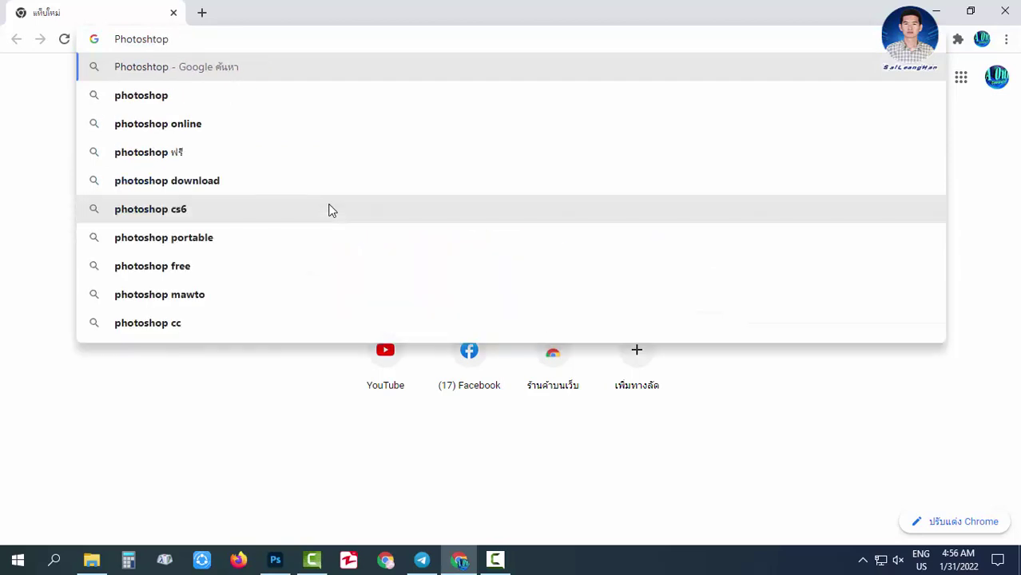
pyautogui.press('BackSpace')
pyautogui.press('BackSpace')
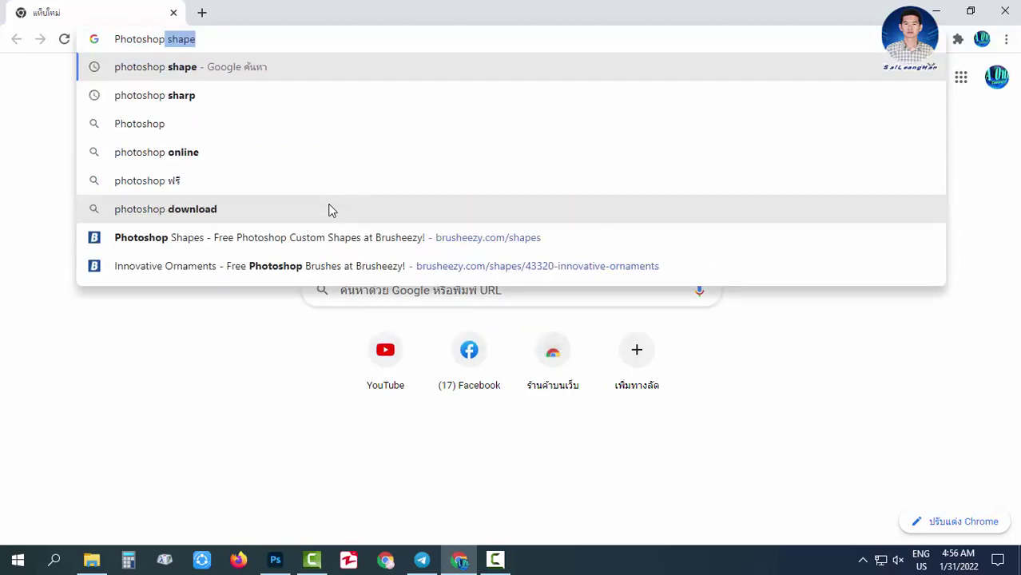
pyautogui.write('sha')
pyautogui.press('BackSpace')
pyautogui.write('e')
pyautogui.press('BackSpace')
pyautogui.write('a')
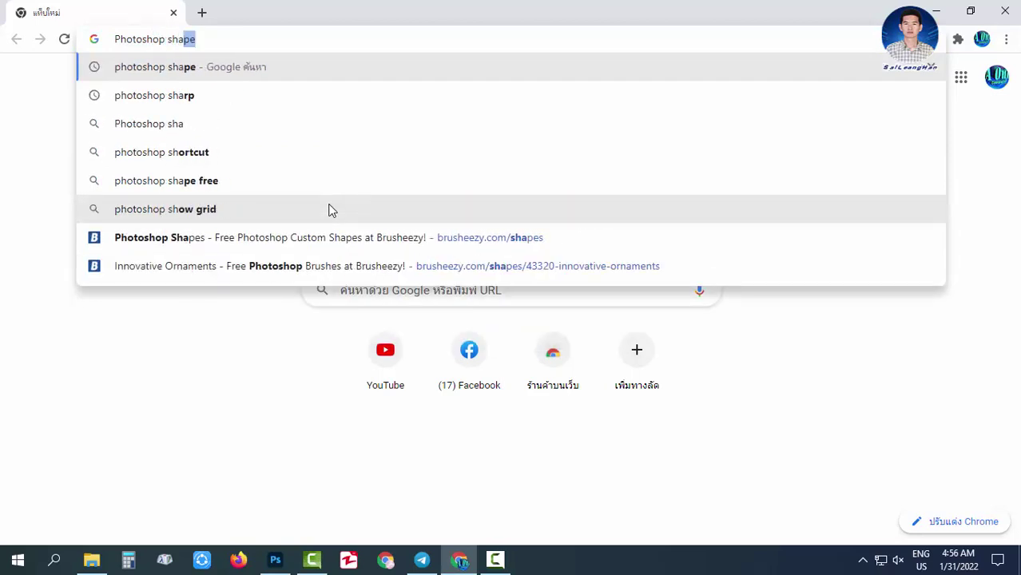
pyautogui.write('g')
pyautogui.press('BackSpace')
pyautogui.write('pe')
pyautogui.press('BackSpace')
pyautogui.press('BackSpace')
pyautogui.write('p')
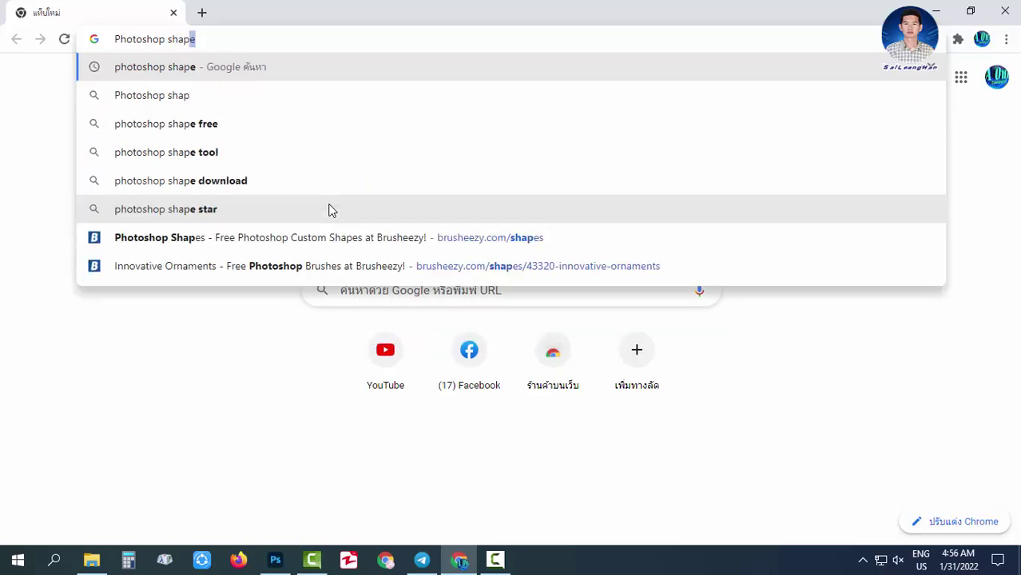
pyautogui.write('e')
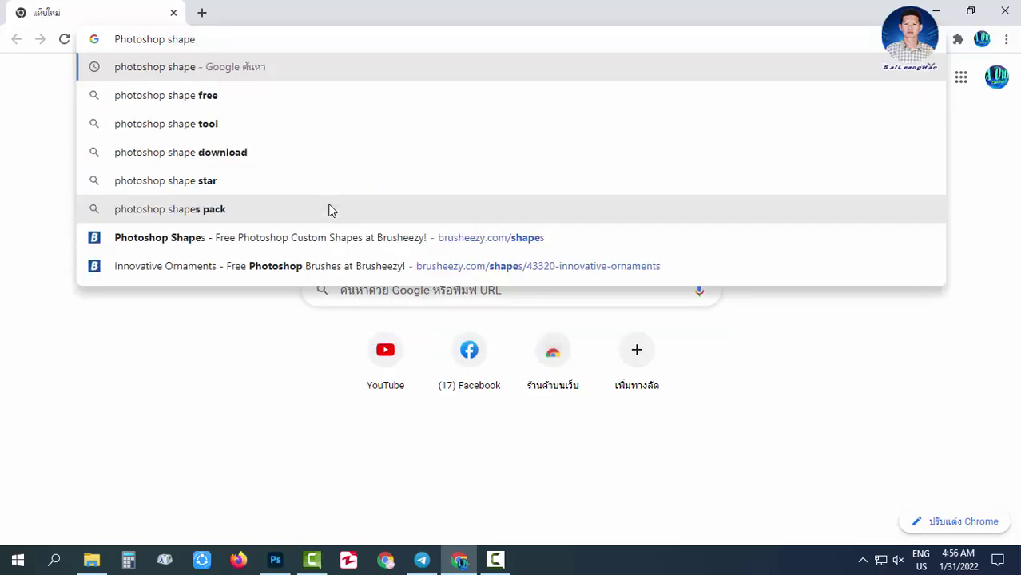
pyautogui.press('Return')
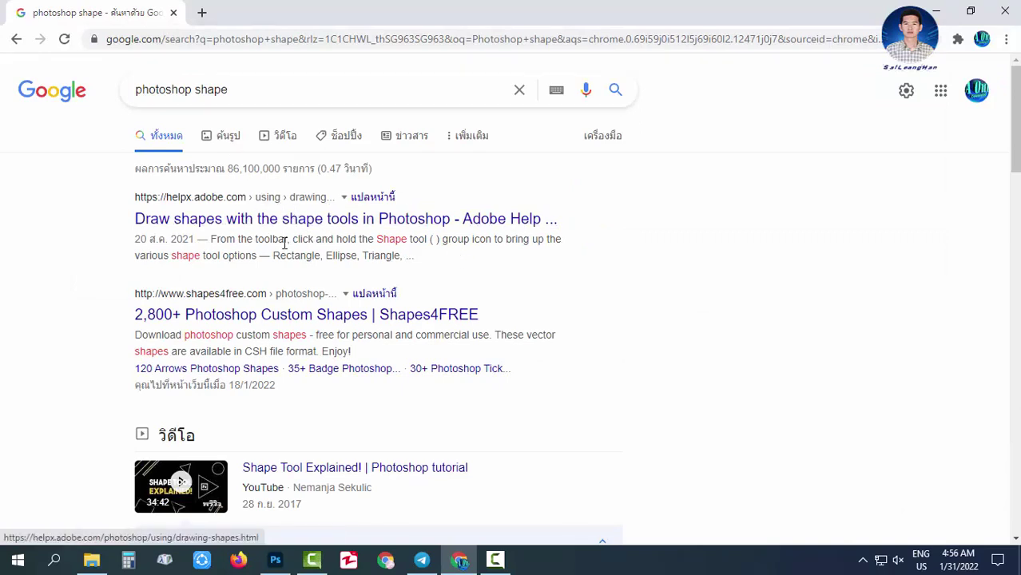
# Scroll down the photoshop shape results and follow the Brusheezy free custom shapes link
pyautogui.scroll(-1, 282, 247)
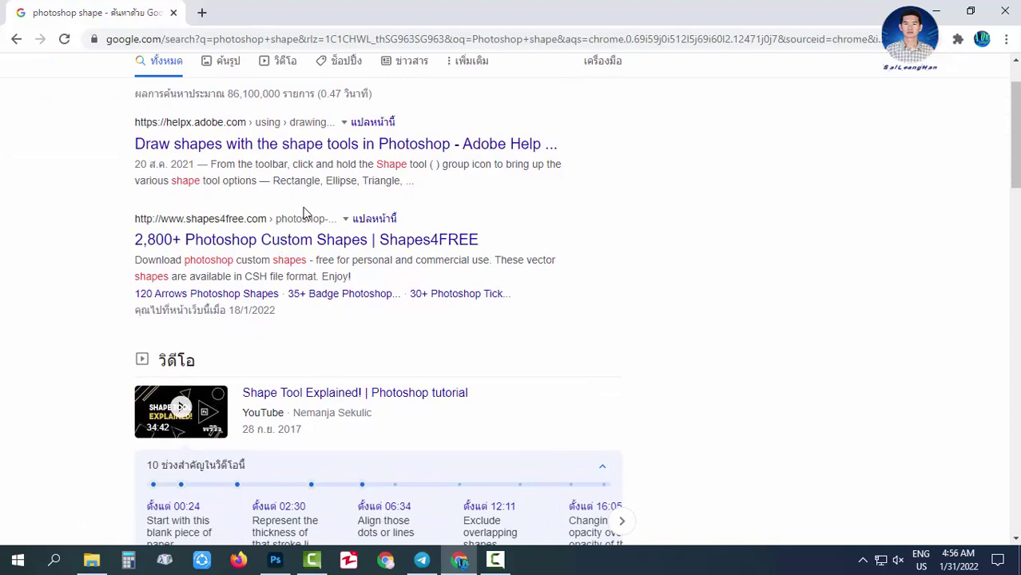
pyautogui.scroll(-3, 304, 214)
pyautogui.scroll(3, 304, 212)
pyautogui.scroll(1, 429, 198)
pyautogui.scroll(-1, 429, 206)
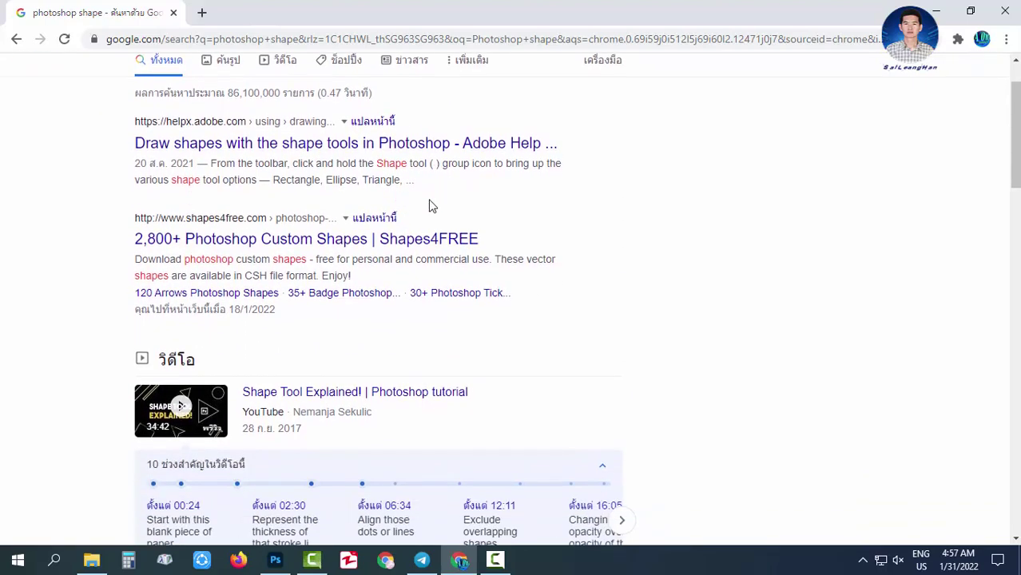
pyautogui.scroll(-3, 430, 207)
pyautogui.scroll(-3, 431, 208)
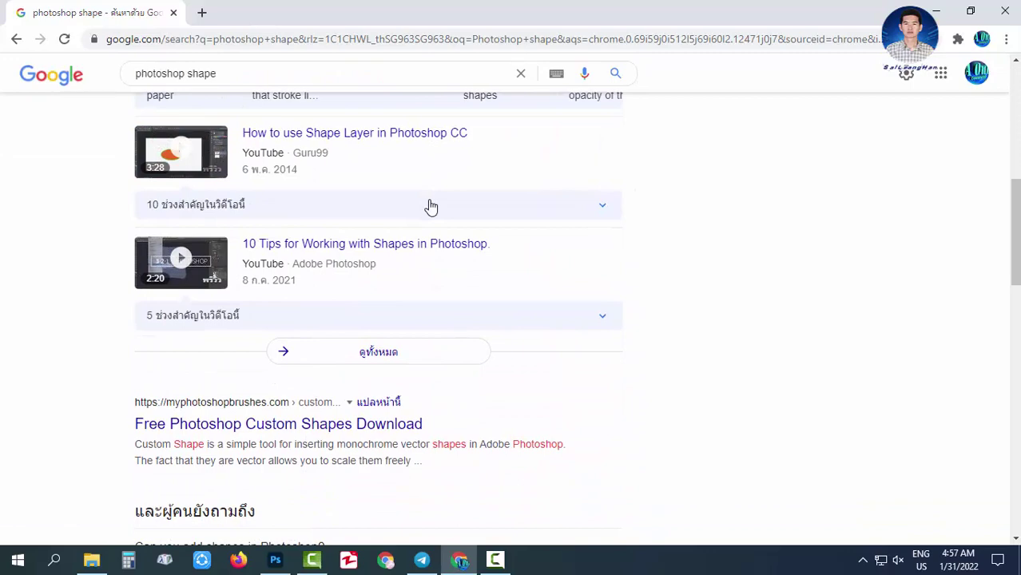
pyautogui.scroll(-5, 429, 206)
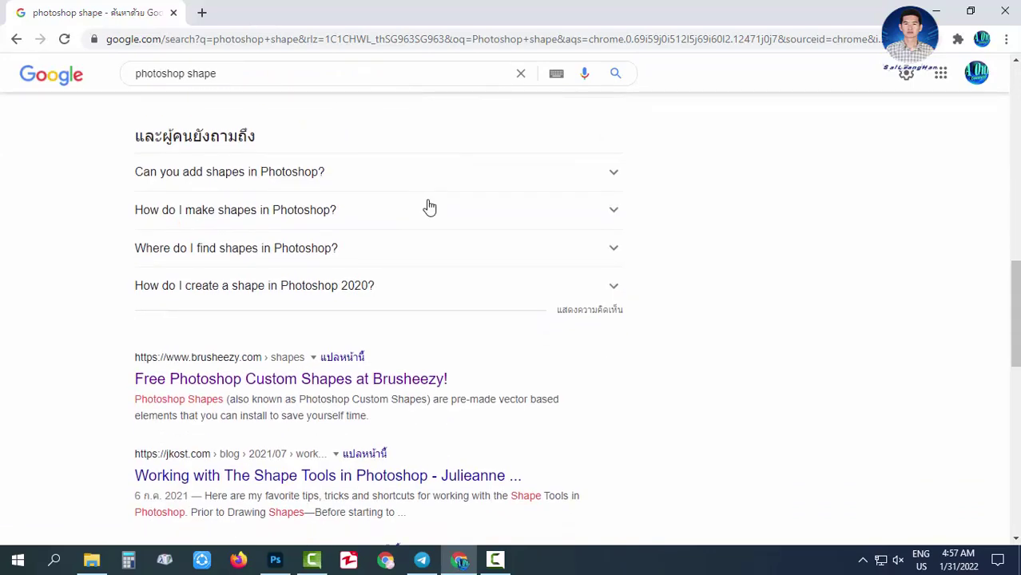
pyautogui.scroll(-1, 426, 206)
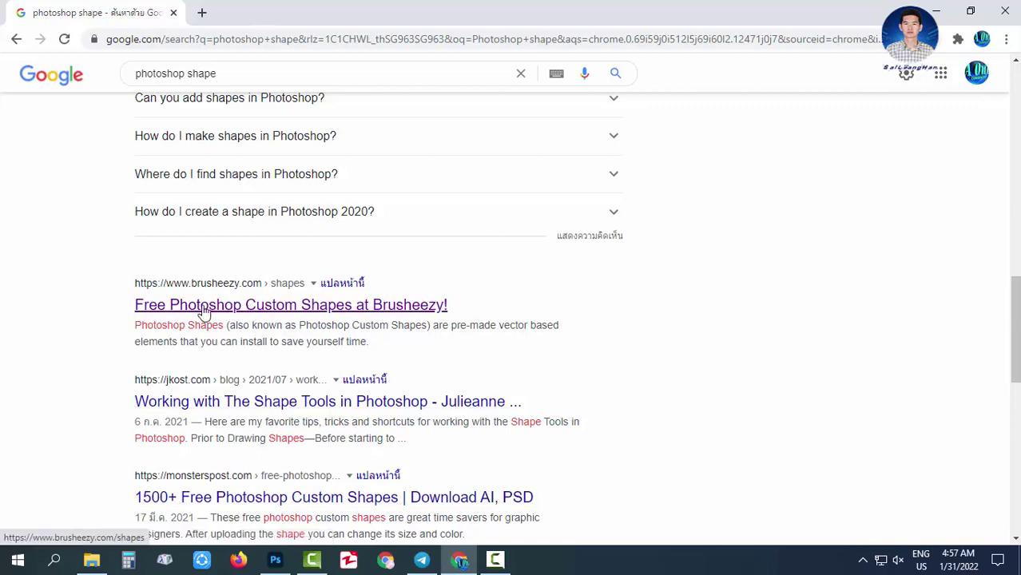
pyautogui.click(222, 311)
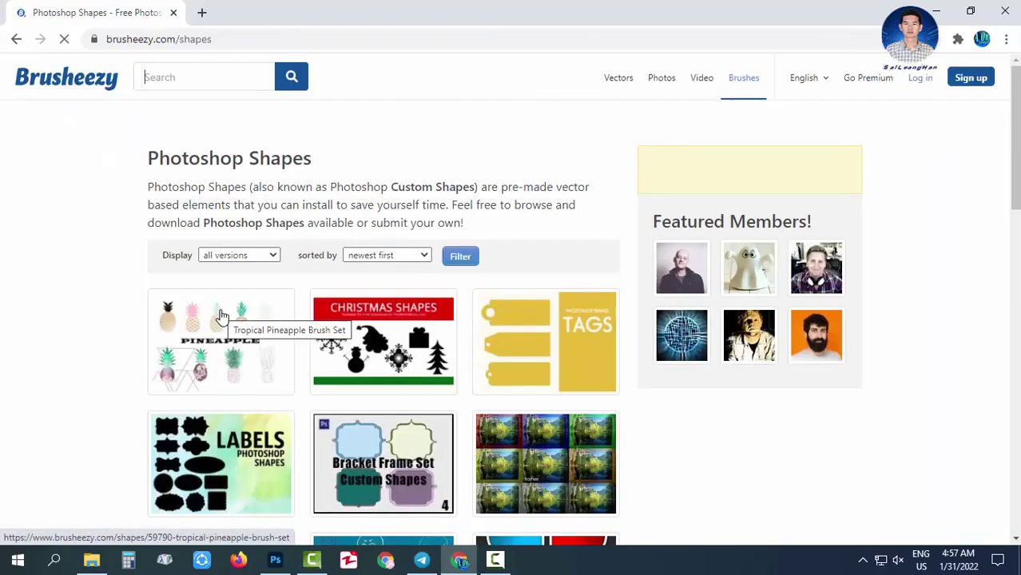
pyautogui.scroll(-5, 423, 319)
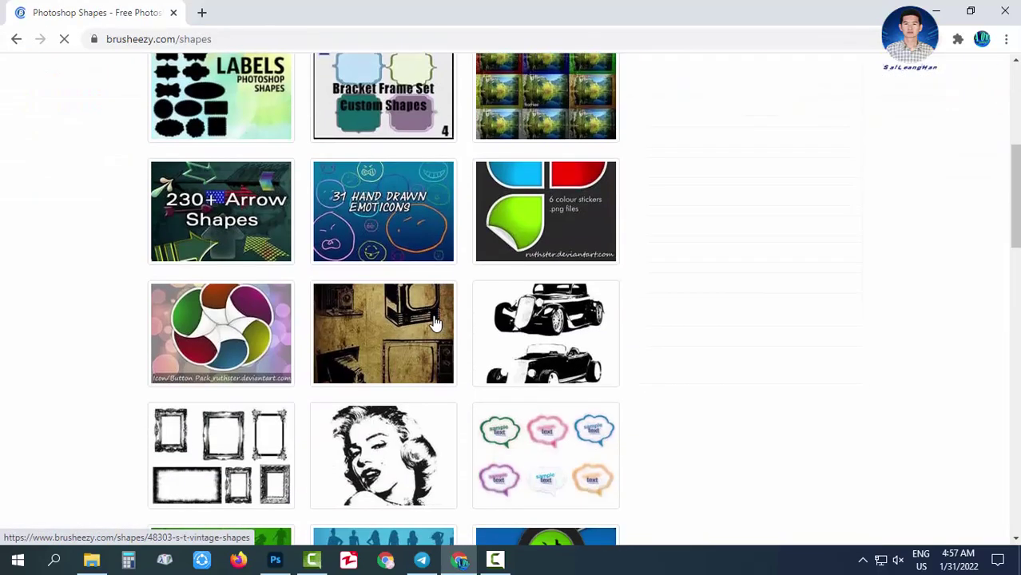
pyautogui.scroll(-3, 423, 319)
pyautogui.scroll(-3, 423, 319)
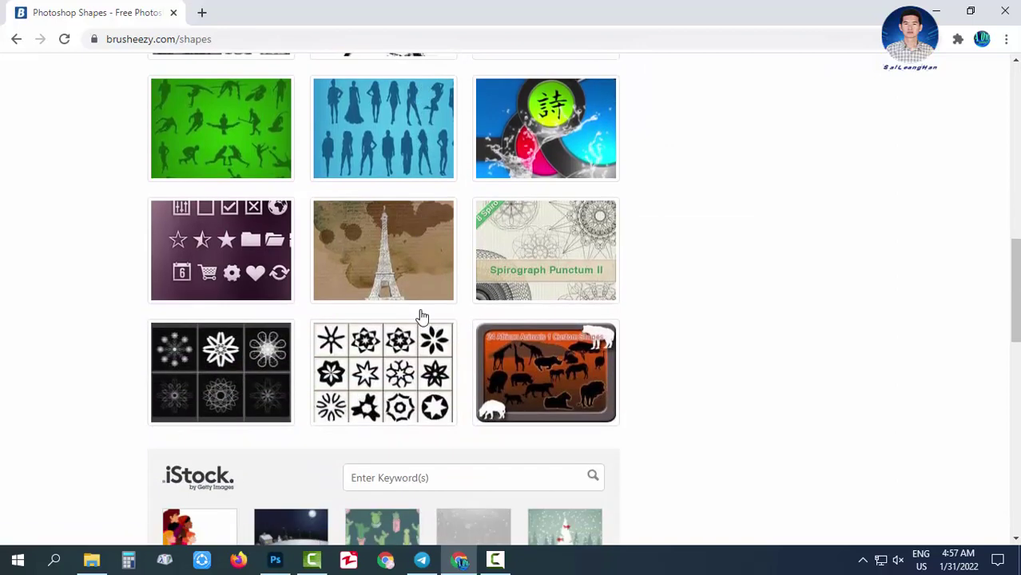
pyautogui.scroll(-2, 414, 311)
pyautogui.scroll(-2, 414, 311)
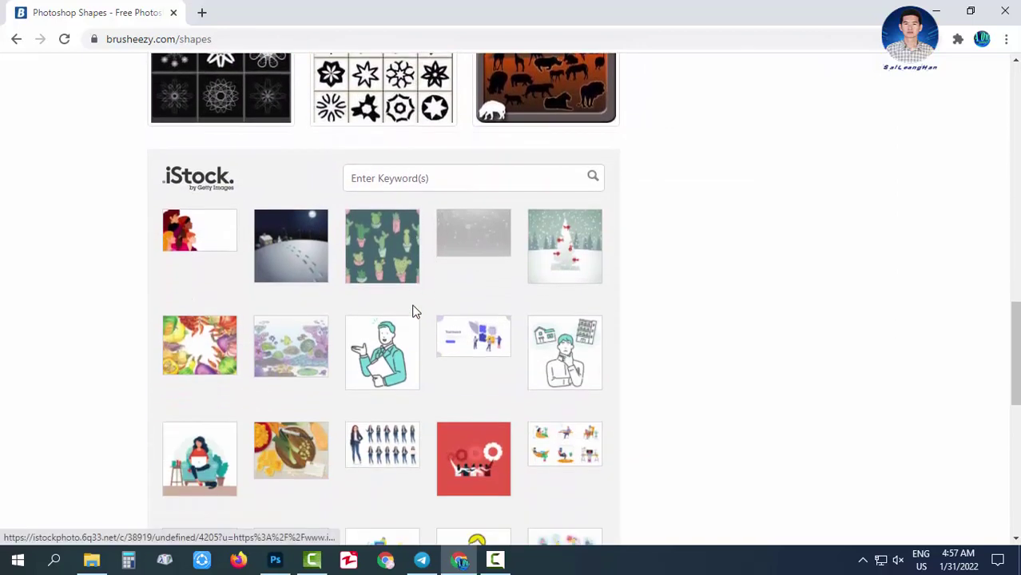
pyautogui.scroll(-2, 414, 312)
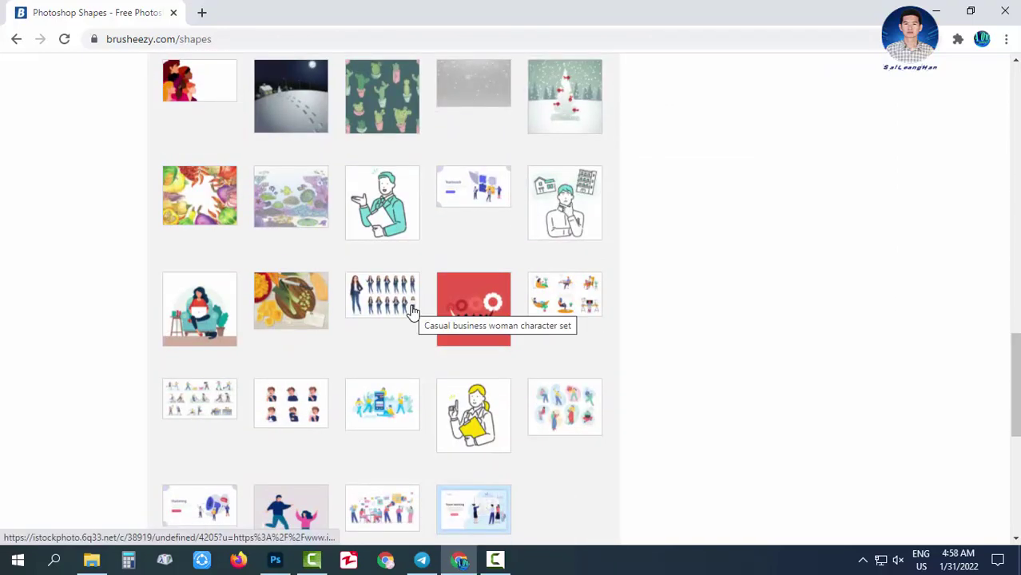
pyautogui.scroll(-2, 414, 311)
pyautogui.scroll(4, 413, 311)
pyautogui.scroll(5, 413, 312)
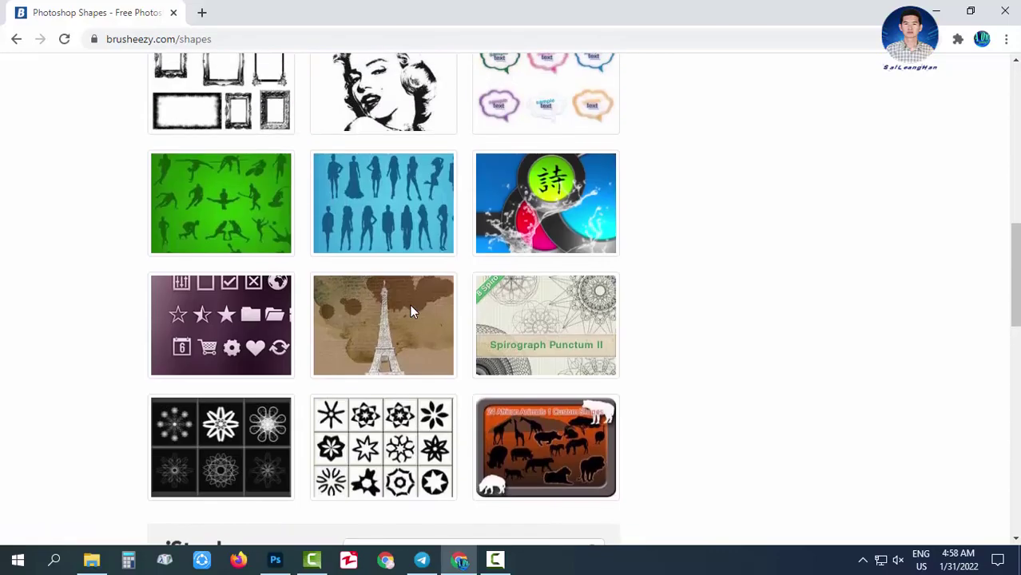
pyautogui.scroll(2, 413, 312)
pyautogui.scroll(2, 414, 311)
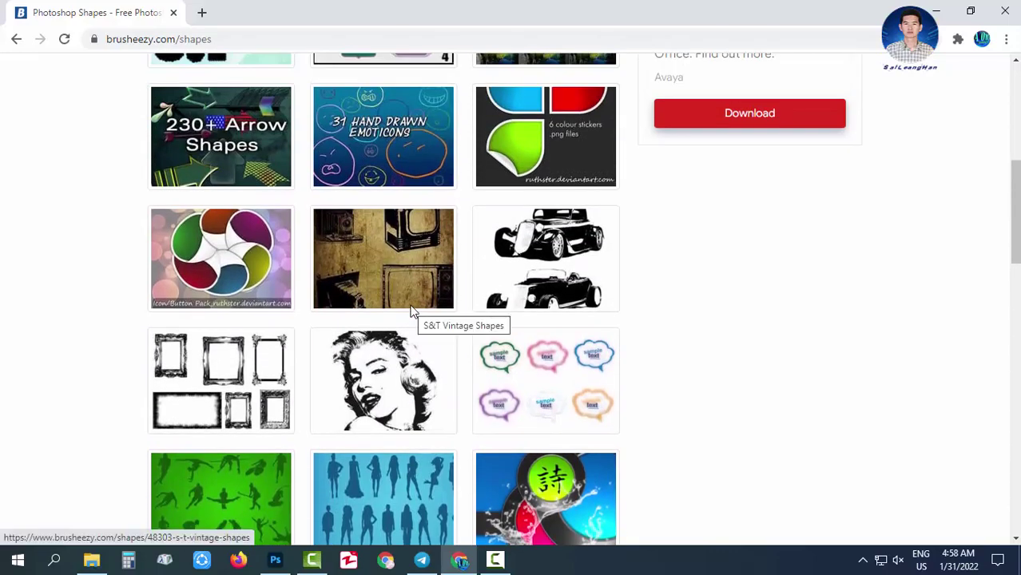
pyautogui.scroll(2, 414, 312)
pyautogui.scroll(1, 413, 312)
pyautogui.scroll(2, 413, 312)
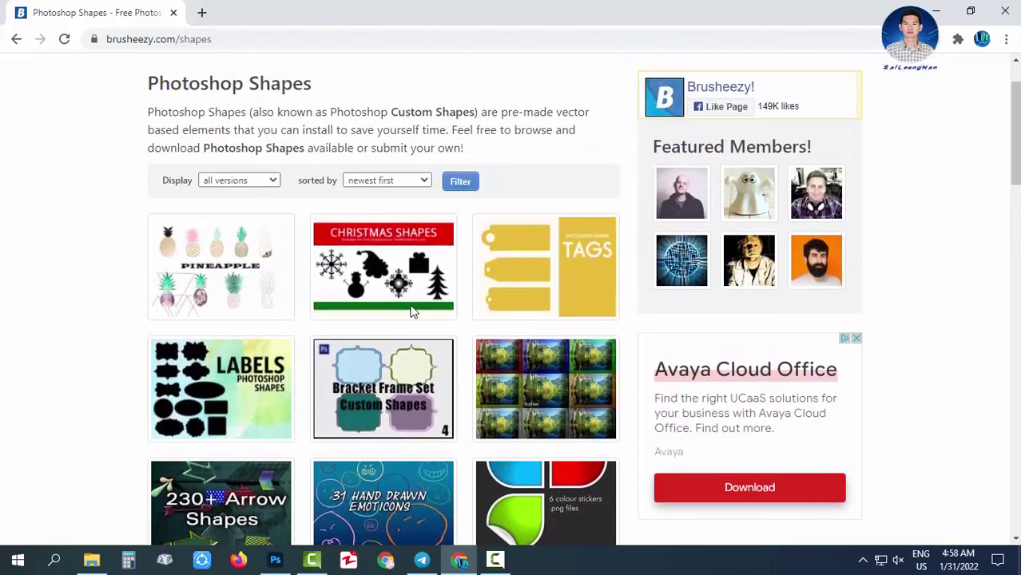
pyautogui.scroll(-5, 412, 311)
pyautogui.scroll(-4, 409, 312)
pyautogui.scroll(-4, 409, 308)
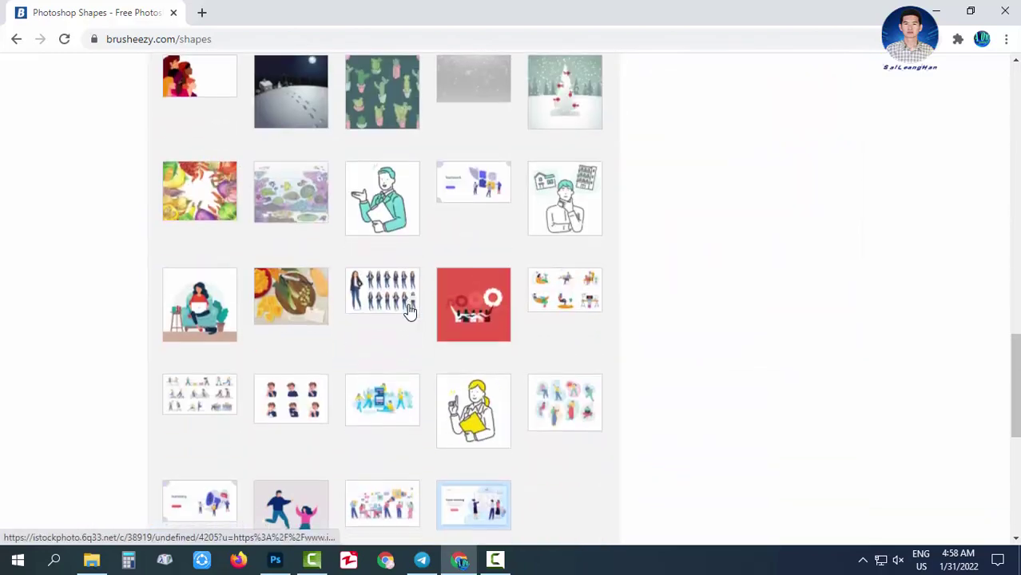
pyautogui.scroll(-3, 383, 304)
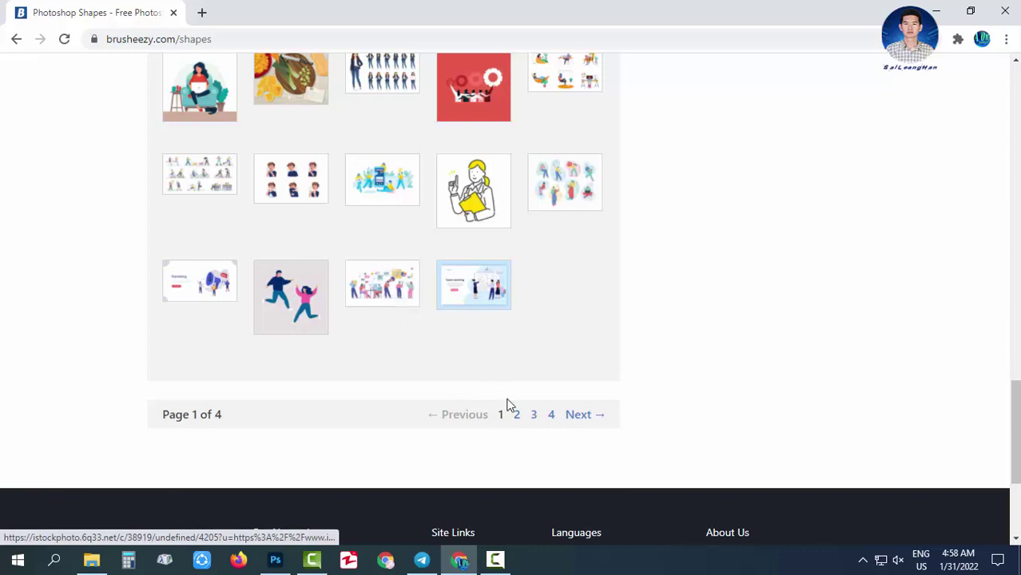
# Go to page 2 of Brusheezy's listings and open the gymnast 'Tumbling - 2 Custom Shapes' set
pyautogui.click(517, 415)
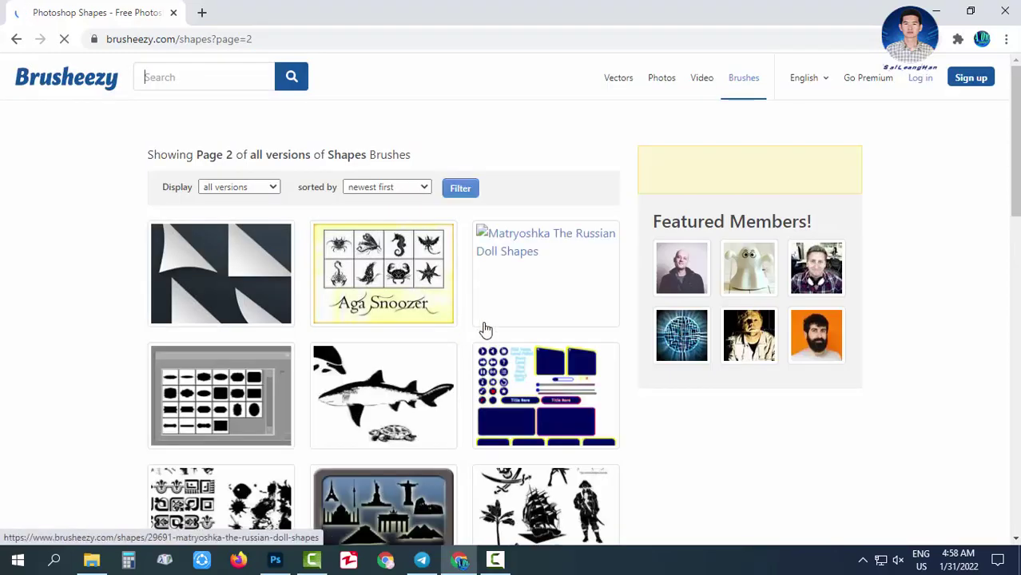
pyautogui.scroll(-3, 484, 330)
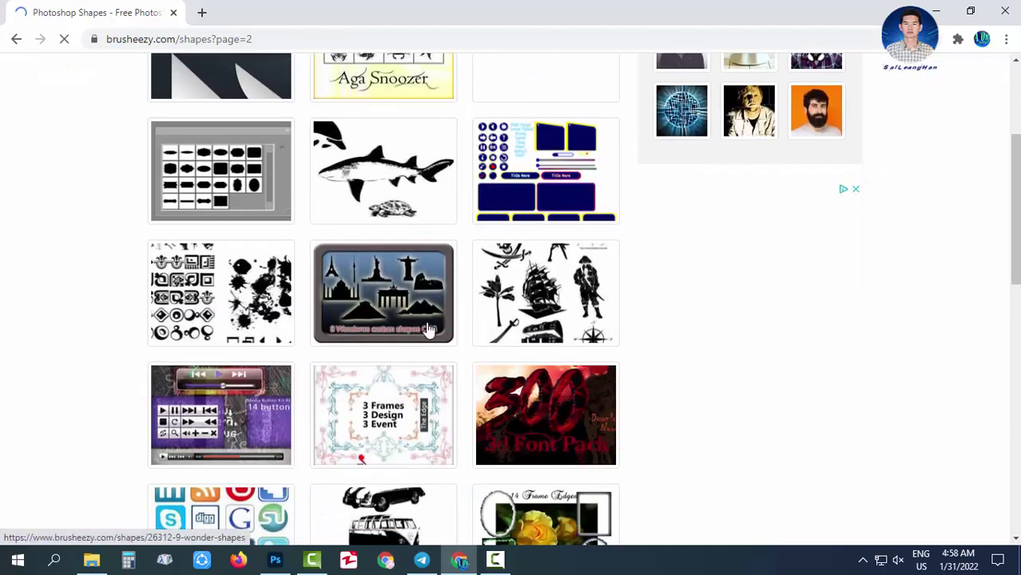
pyautogui.scroll(-2, 429, 330)
pyautogui.scroll(-2, 409, 334)
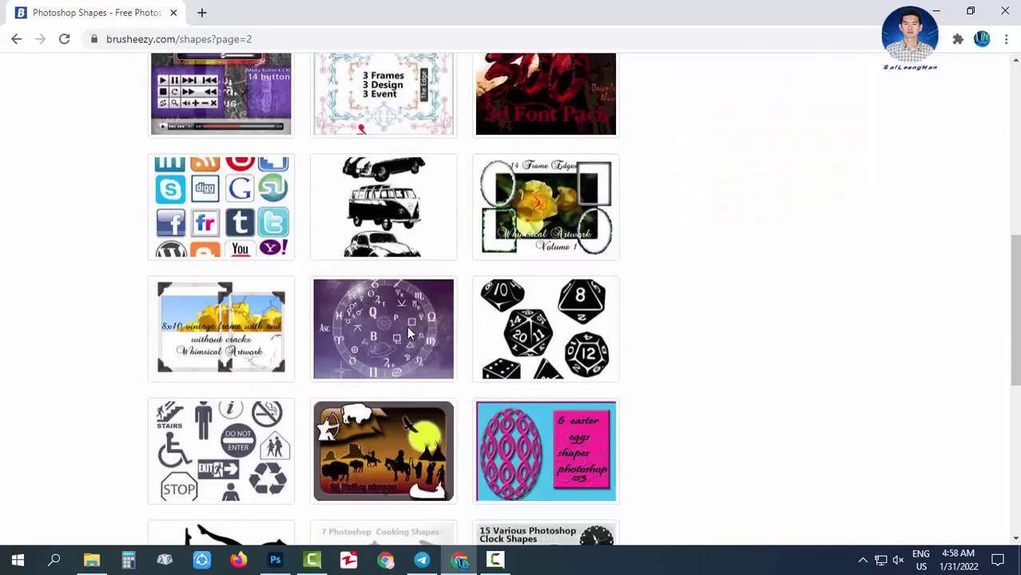
pyautogui.scroll(-1, 406, 334)
pyautogui.scroll(-3, 407, 334)
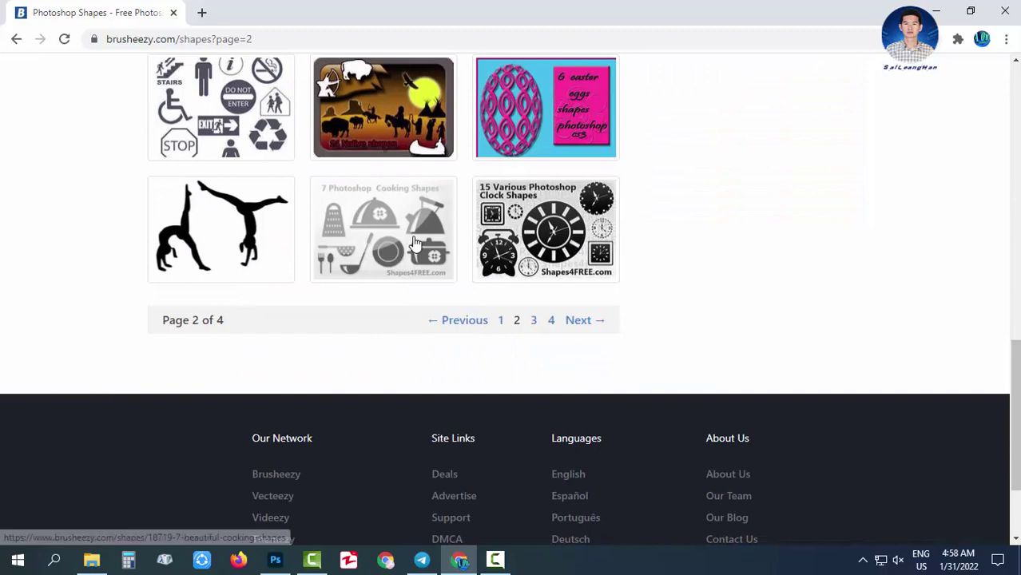
pyautogui.scroll(2, 412, 279)
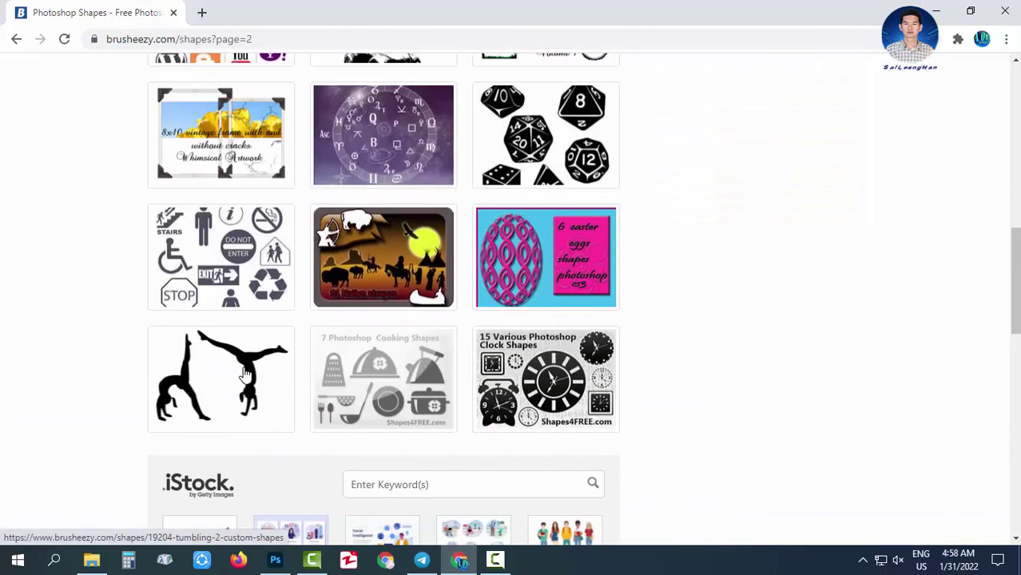
pyautogui.click(241, 372)
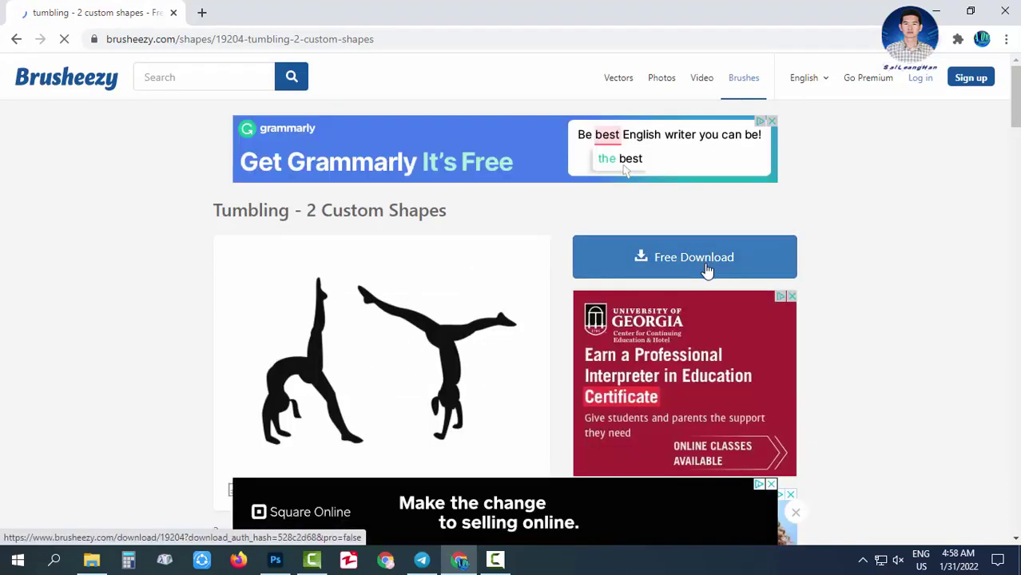
# Start the free Brusheezy download of the Tumbling - 2 Custom Shapes pack
pyautogui.click(692, 264)
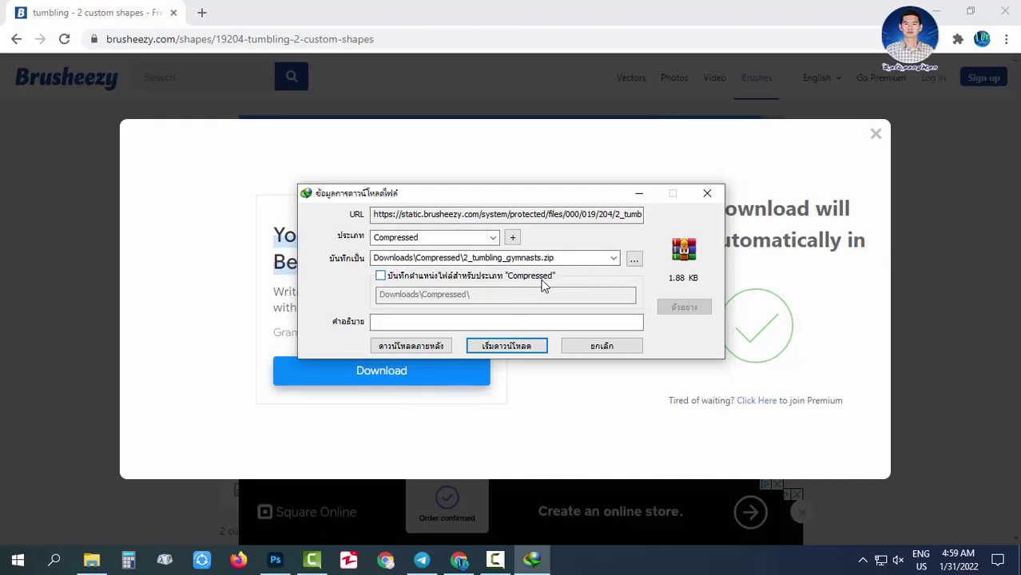
# Download 2_tumbling_gymnasts.zip into D:\A One\Shape and dismiss the completion notice
pyautogui.click(636, 261)
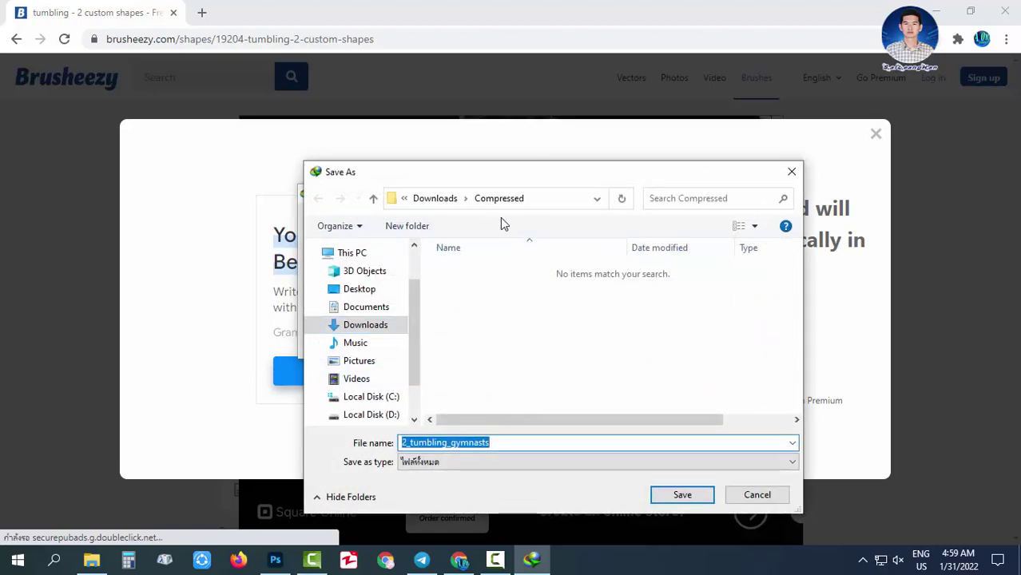
pyautogui.click(371, 415)
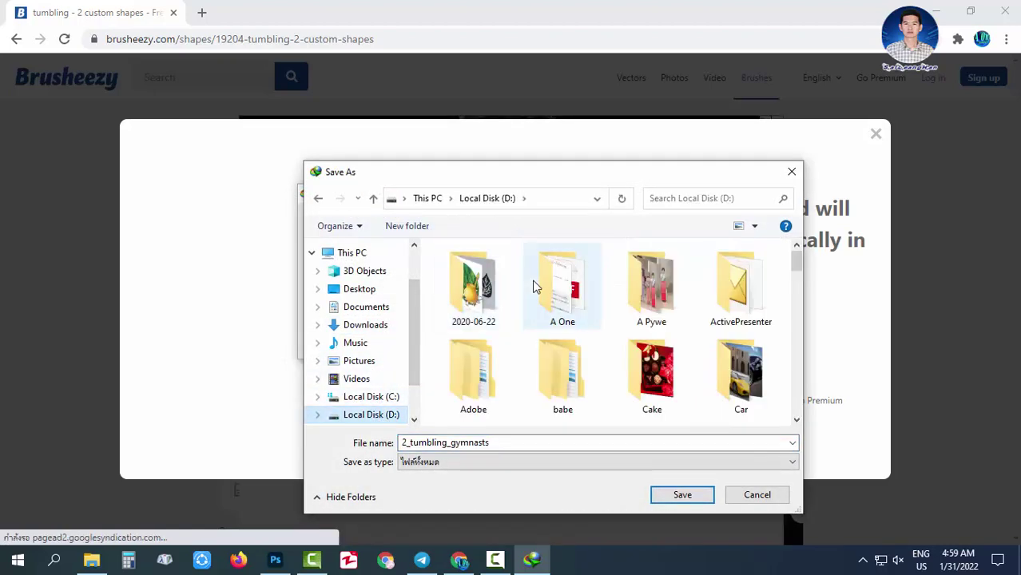
pyautogui.doubleClick(571, 285)
pyautogui.scroll(-1, 563, 297)
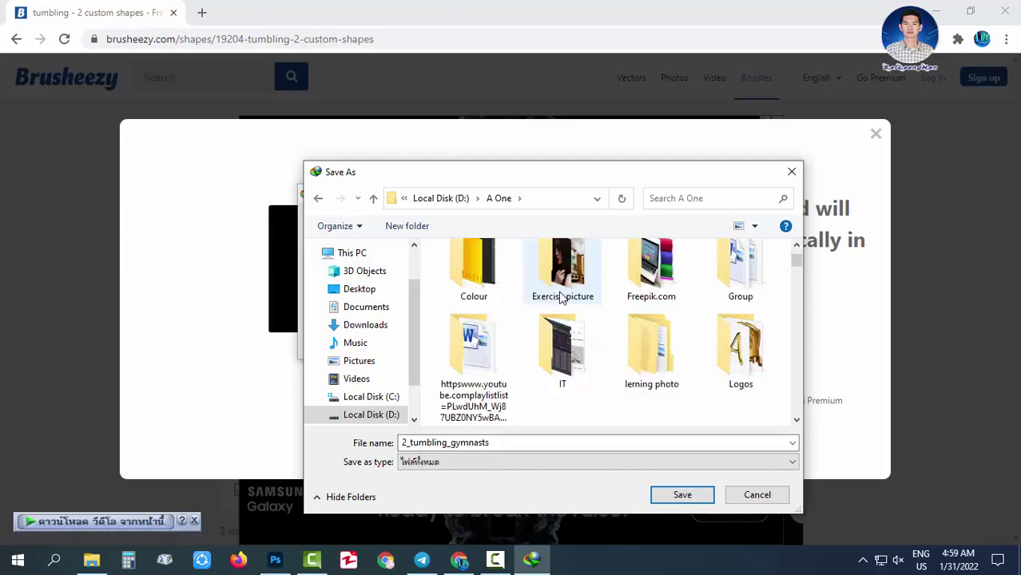
pyautogui.scroll(-2, 567, 344)
pyautogui.doubleClick(564, 379)
pyautogui.click(681, 496)
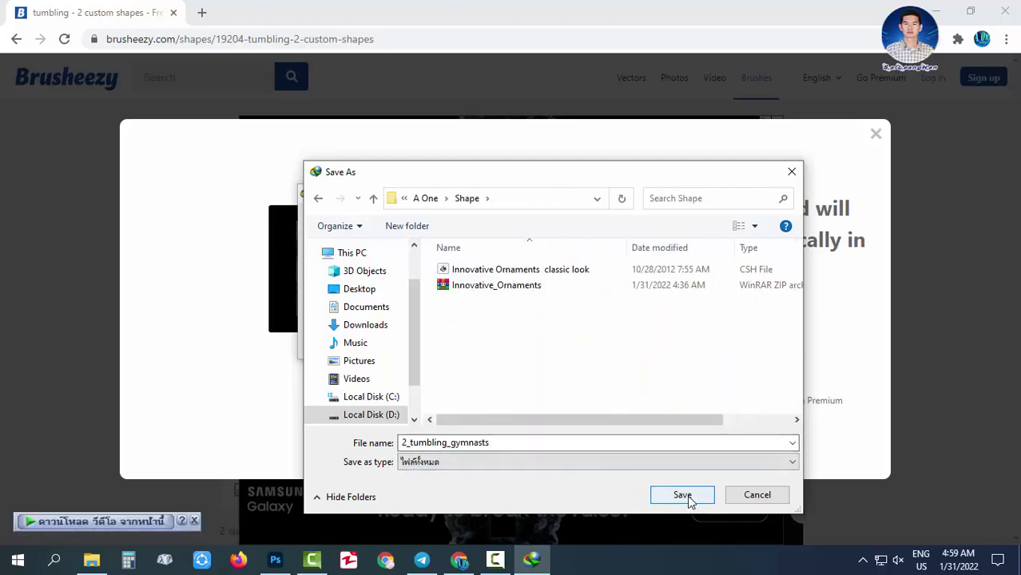
pyautogui.click(527, 346)
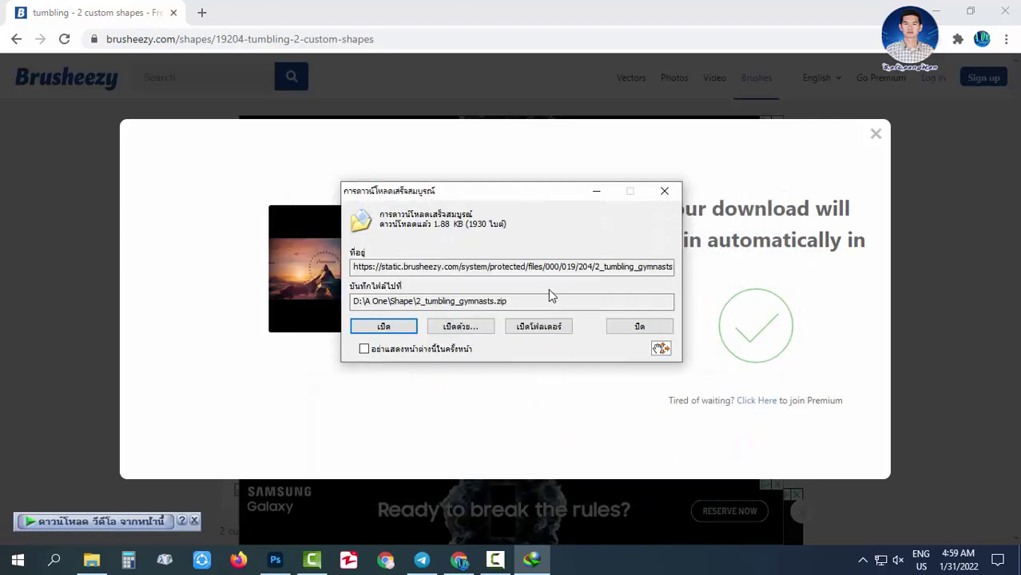
pyautogui.click(641, 326)
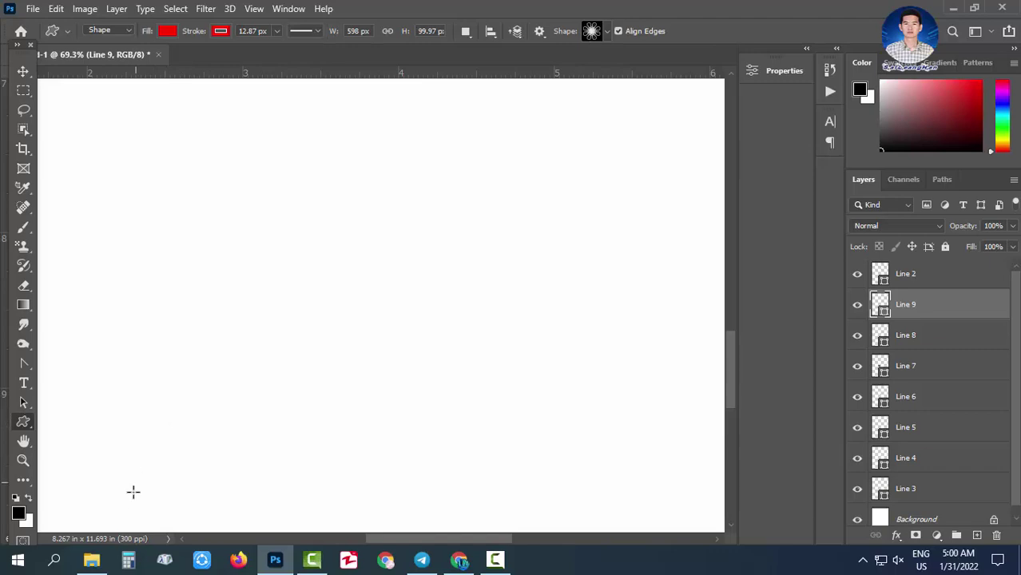
# Extract 2_tumbling_gymnasts.zip in D:\A One\Shape to its own folder and open that folder
pyautogui.click(91, 560)
pyautogui.press('BackSpace')
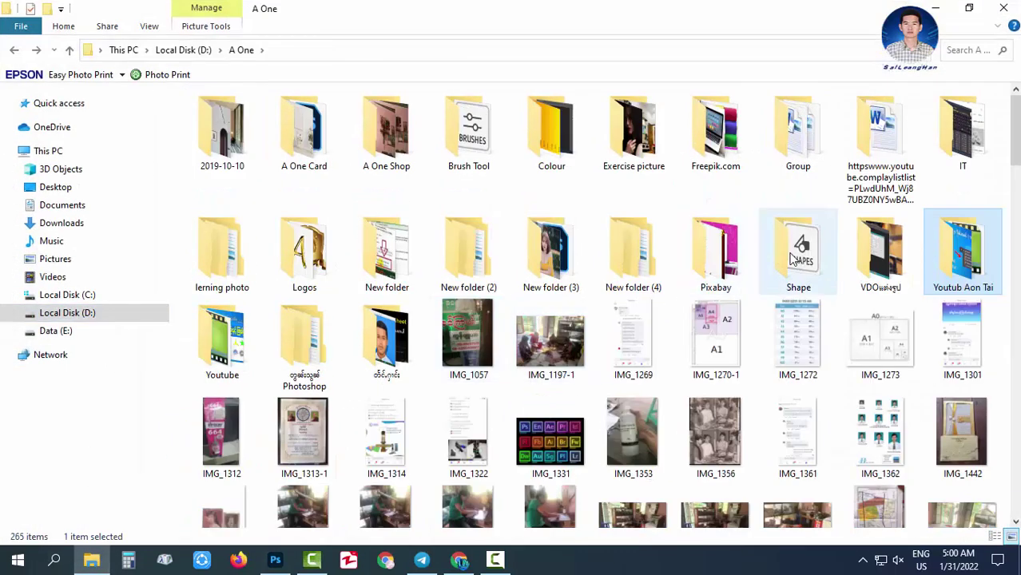
pyautogui.doubleClick(791, 257)
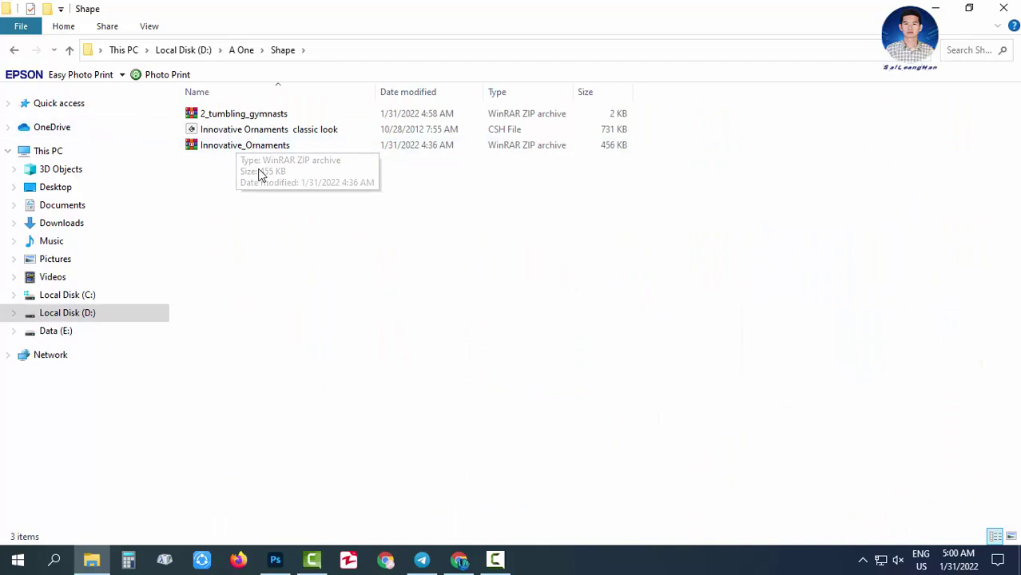
pyautogui.moveTo(217, 118)
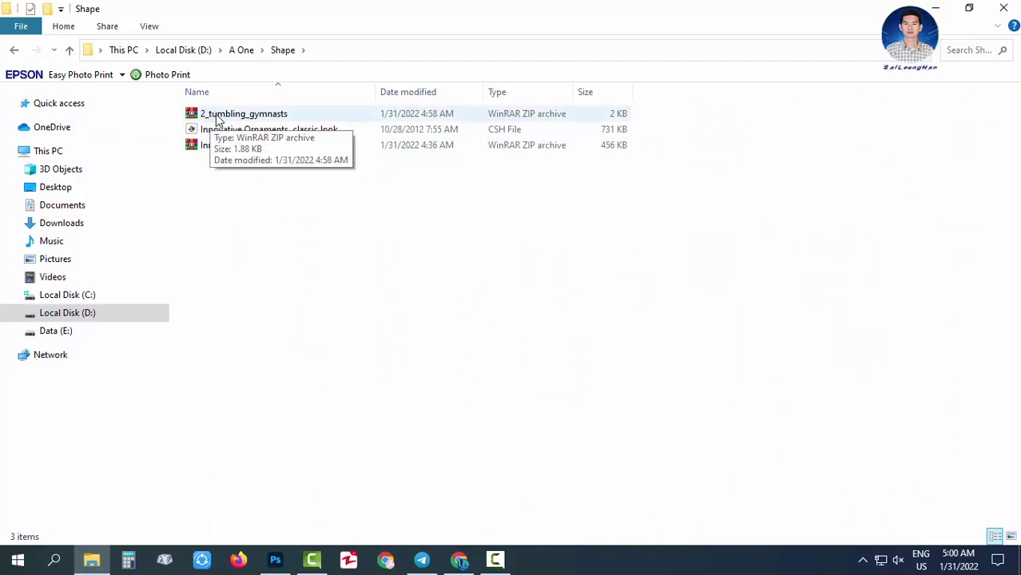
pyautogui.click(231, 116)
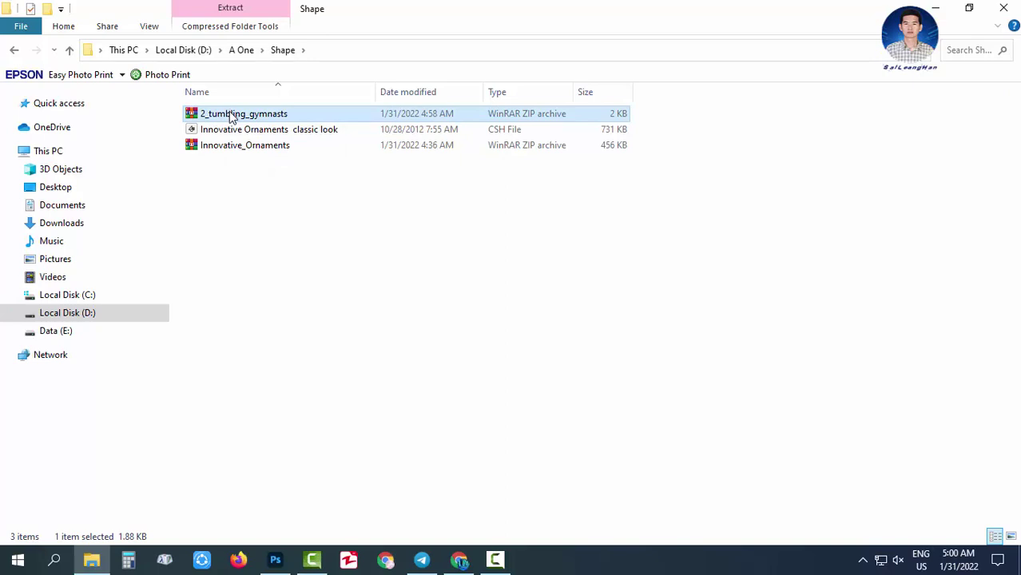
pyautogui.rightClick(231, 116)
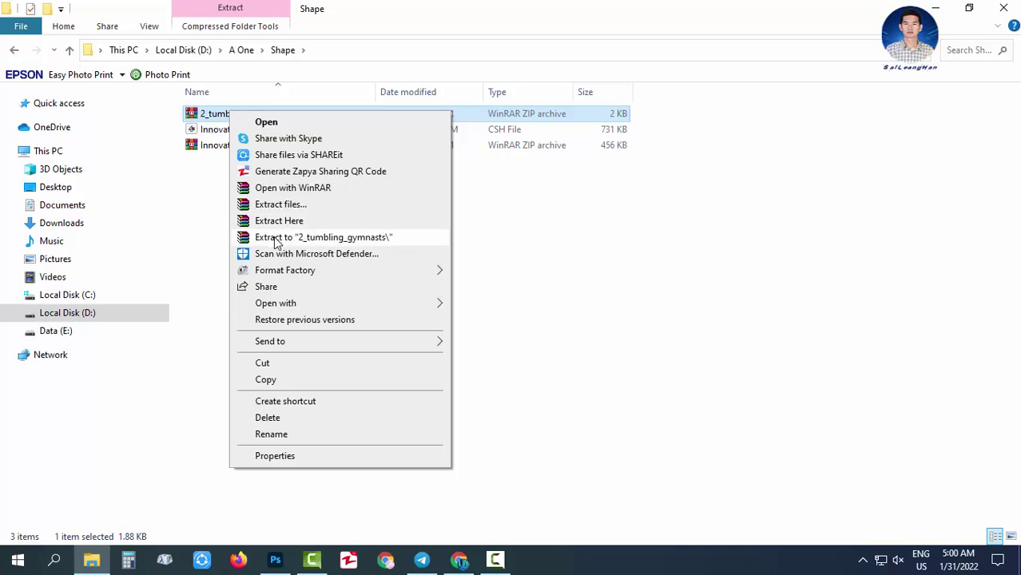
pyautogui.click(274, 238)
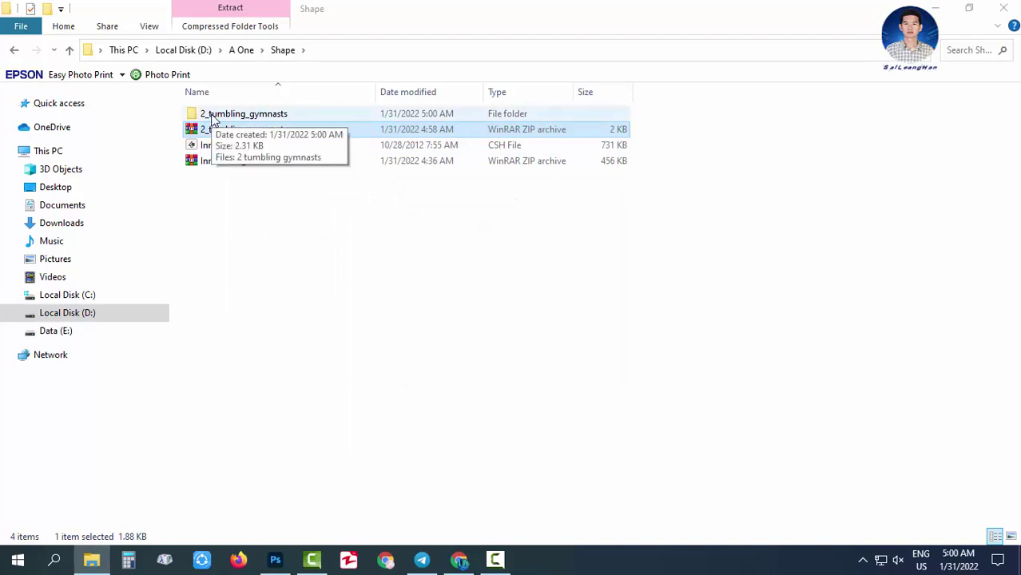
pyautogui.doubleClick(227, 116)
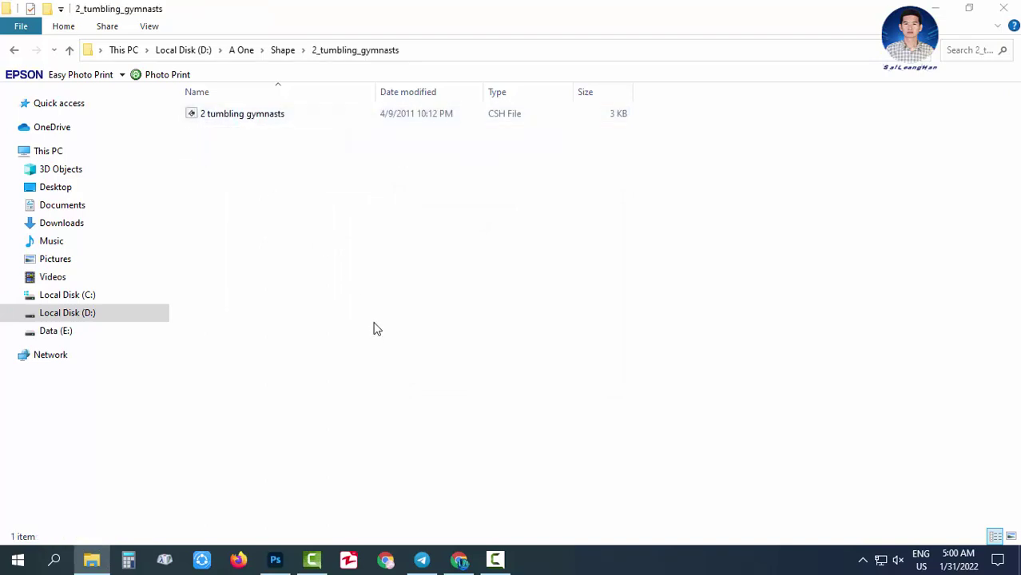
# Import the 2 tumbling gymnasts CSH file from D:\A One\Shape\2_tumbling_gymnasts as custom shapes
pyautogui.click(275, 559)
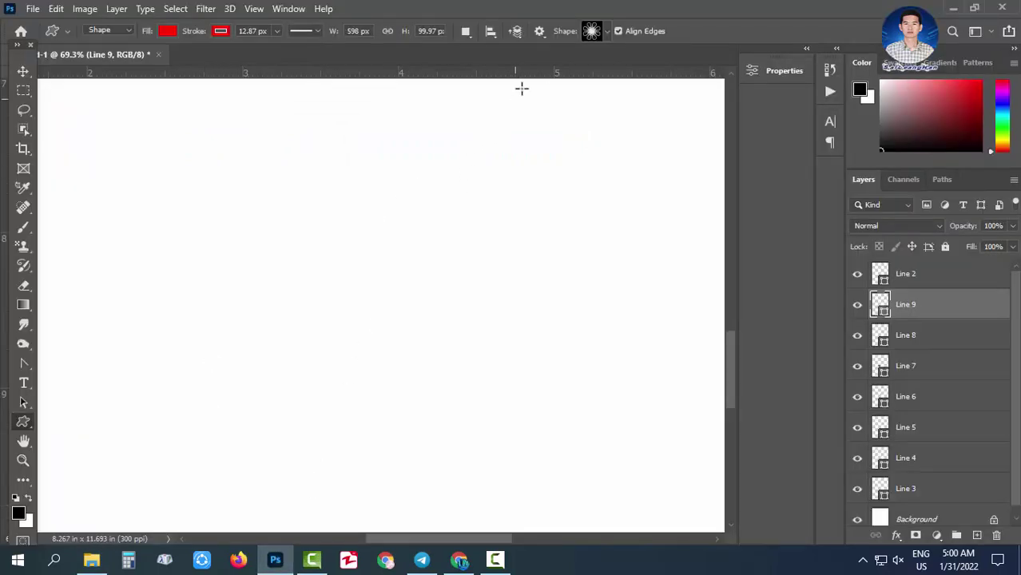
pyautogui.click(607, 32)
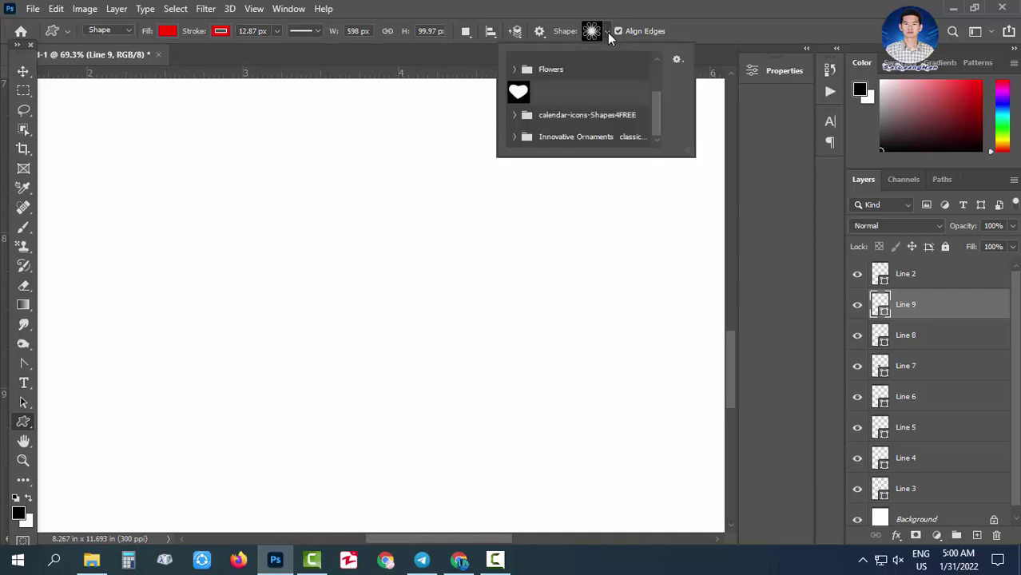
pyautogui.click(677, 61)
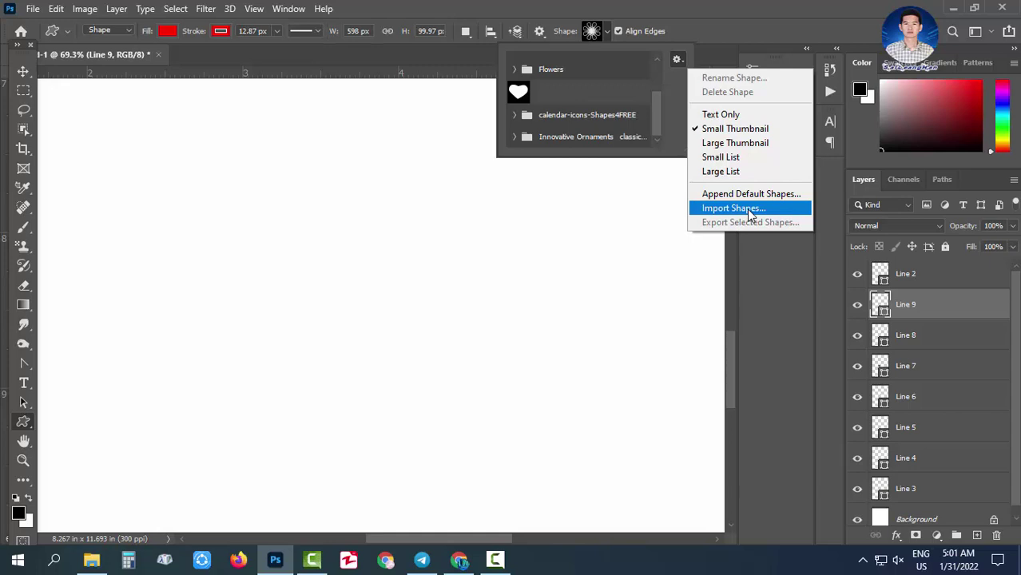
pyautogui.click(714, 211)
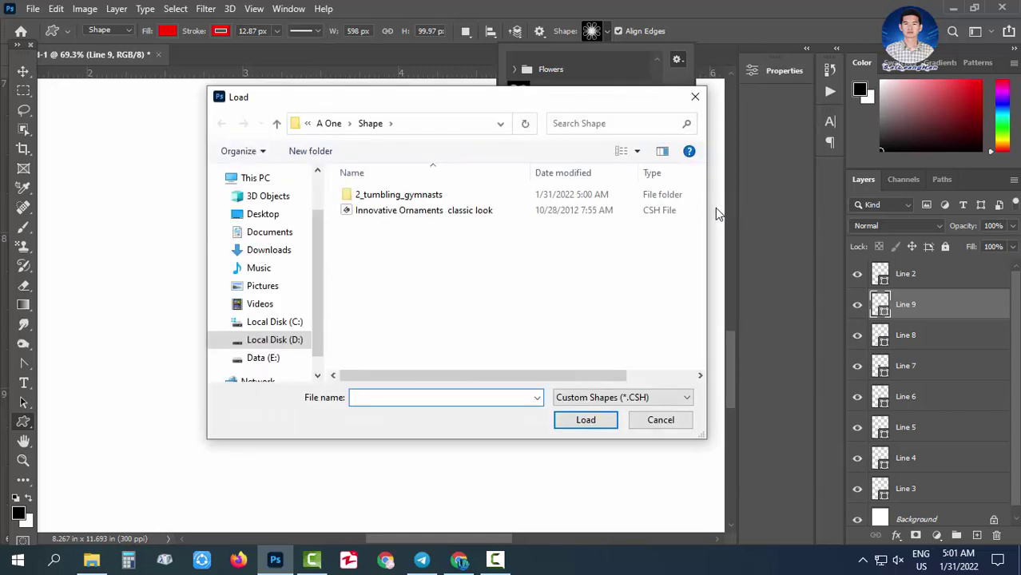
pyautogui.click(372, 124)
pyautogui.doubleClick(391, 195)
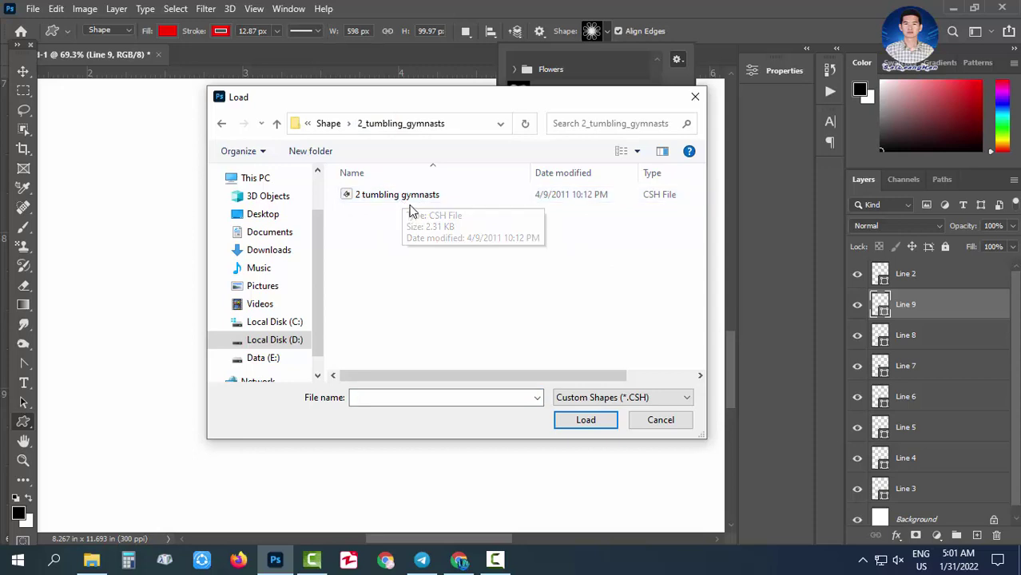
pyautogui.click(407, 204)
pyautogui.click(569, 421)
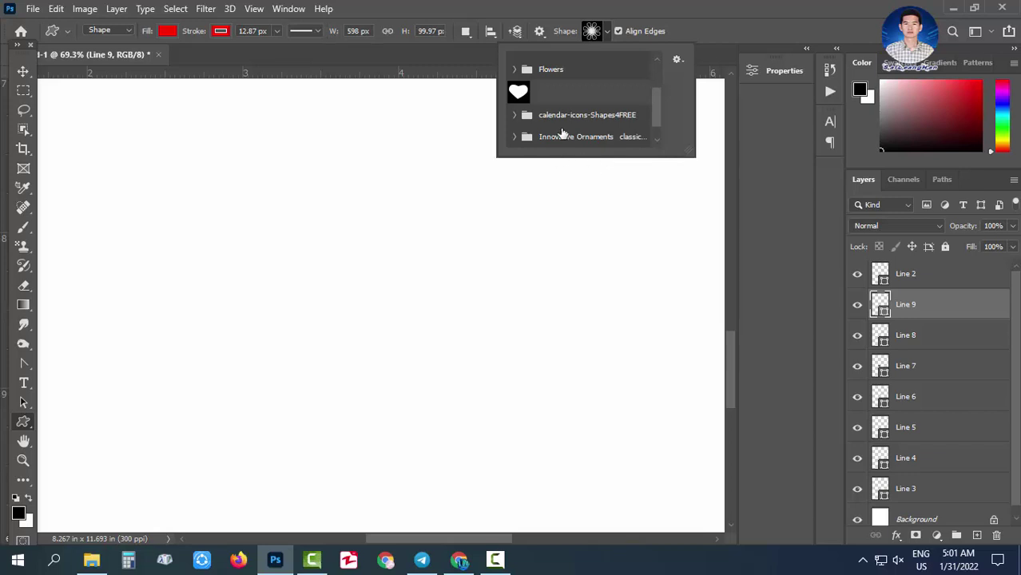
# Choose the first tumbling gymnast shape with blue fill and red stroke
pyautogui.scroll(-1, 574, 100)
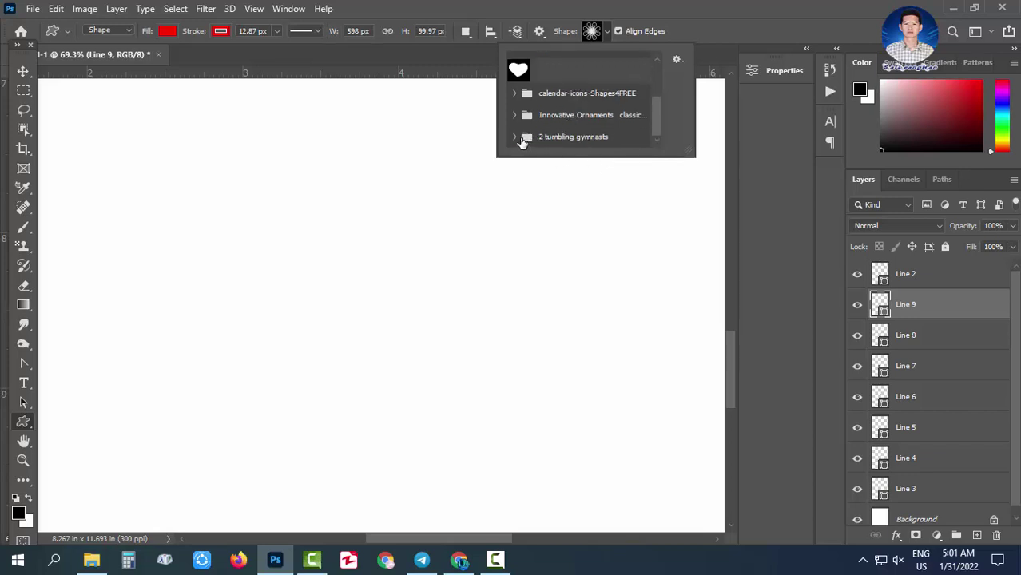
pyautogui.click(583, 136)
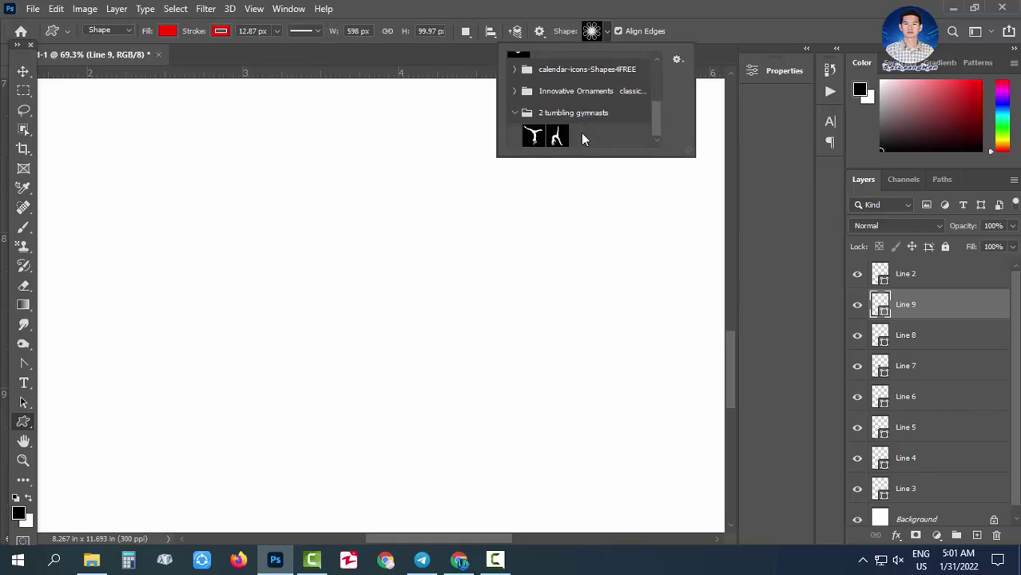
pyautogui.click(532, 137)
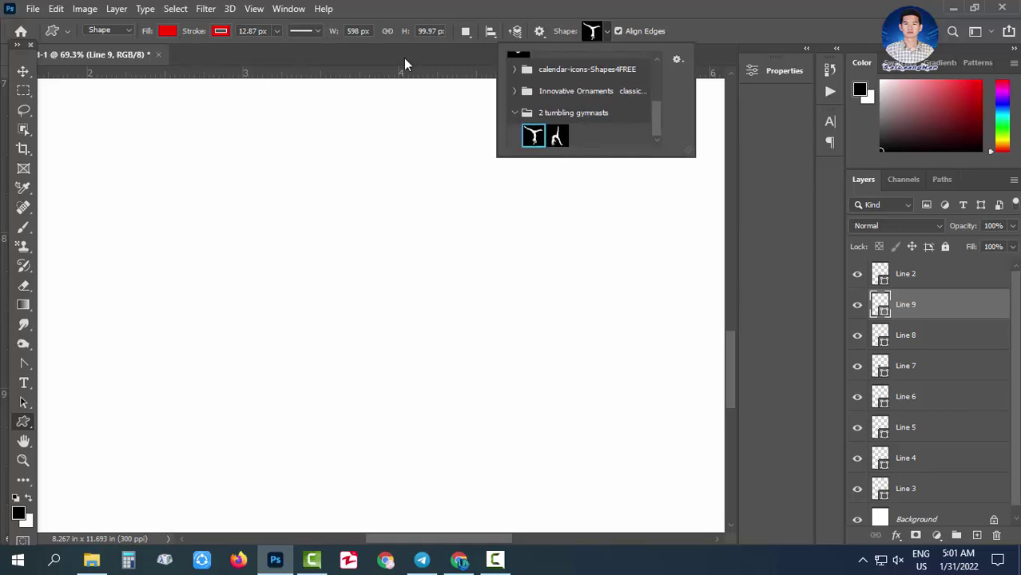
pyautogui.click(168, 32)
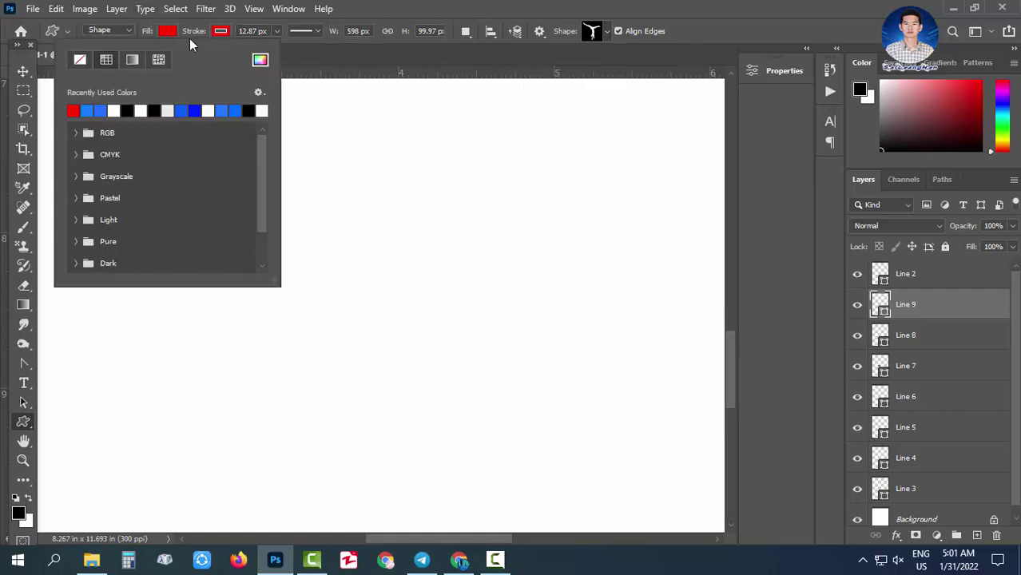
pyautogui.click(194, 111)
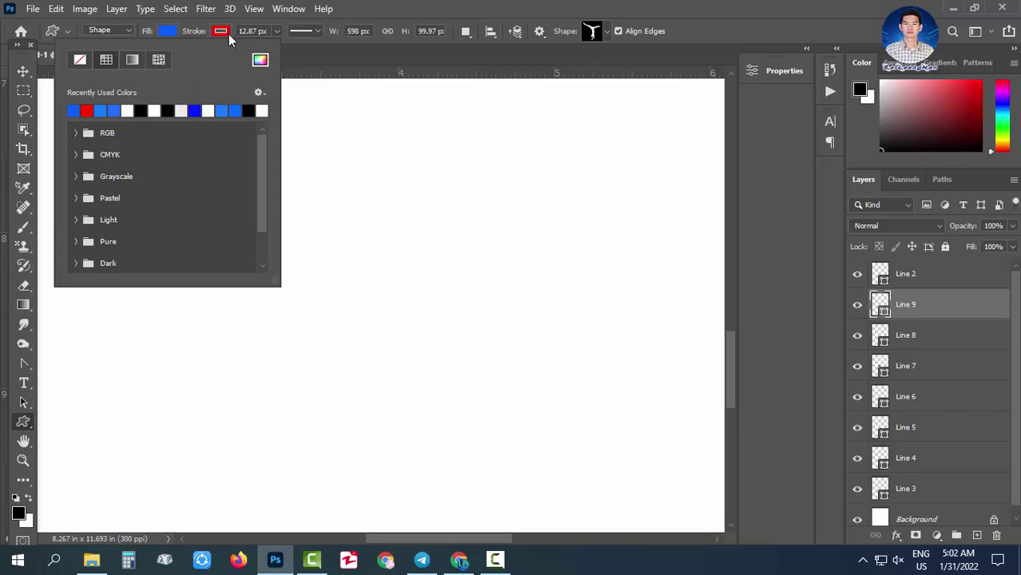
pyautogui.click(227, 33)
pyautogui.click(228, 34)
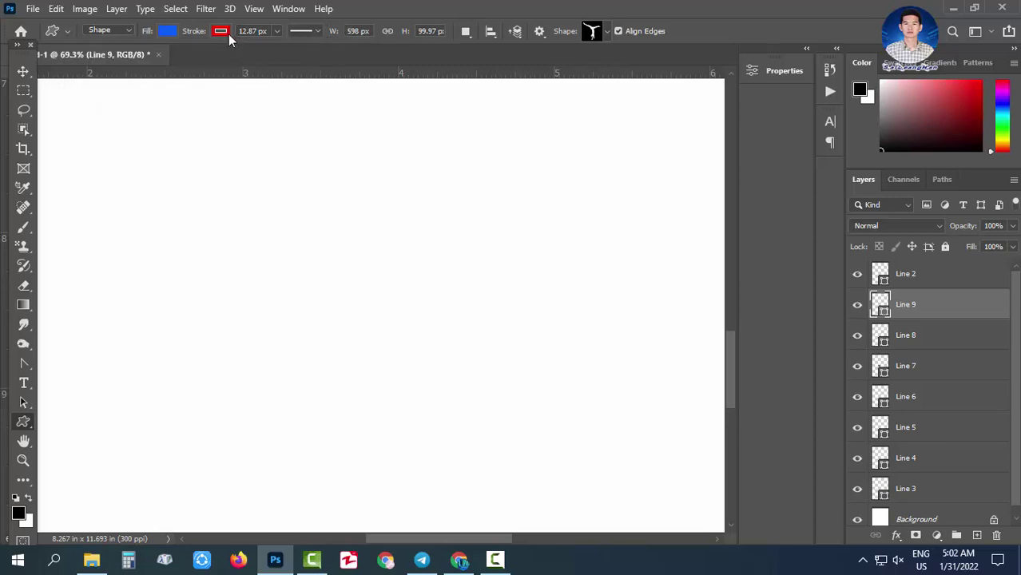
# Draw the first gymnast on the canvas below the arrows and zoom out
pyautogui.click(591, 31)
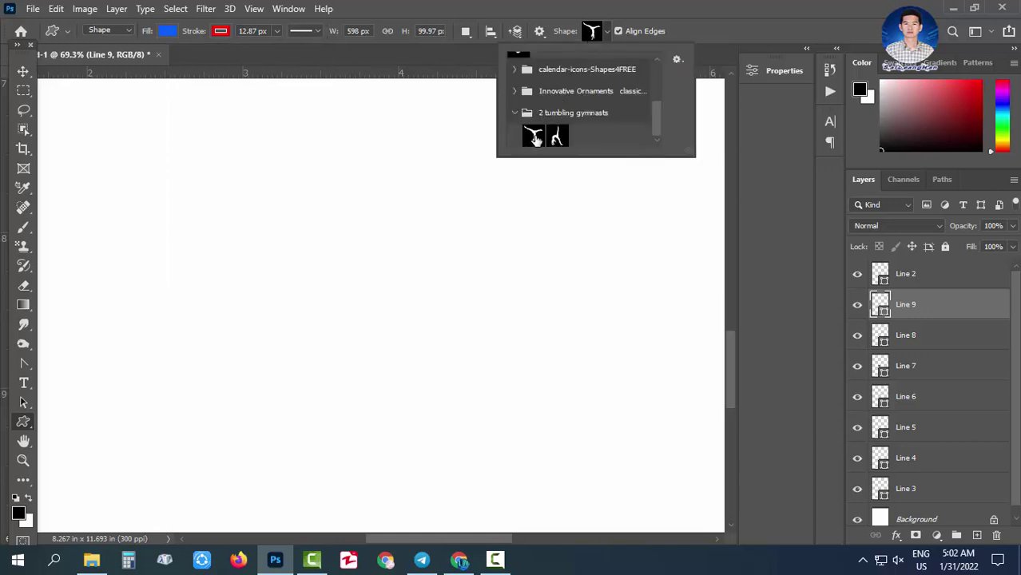
pyautogui.click(535, 136)
pyautogui.moveTo(174, 189)
pyautogui.mouseDown()
pyautogui.moveTo(496, 517)
pyautogui.moveTo(412, 386)
pyautogui.moveTo(469, 472)
pyautogui.mouseUp()
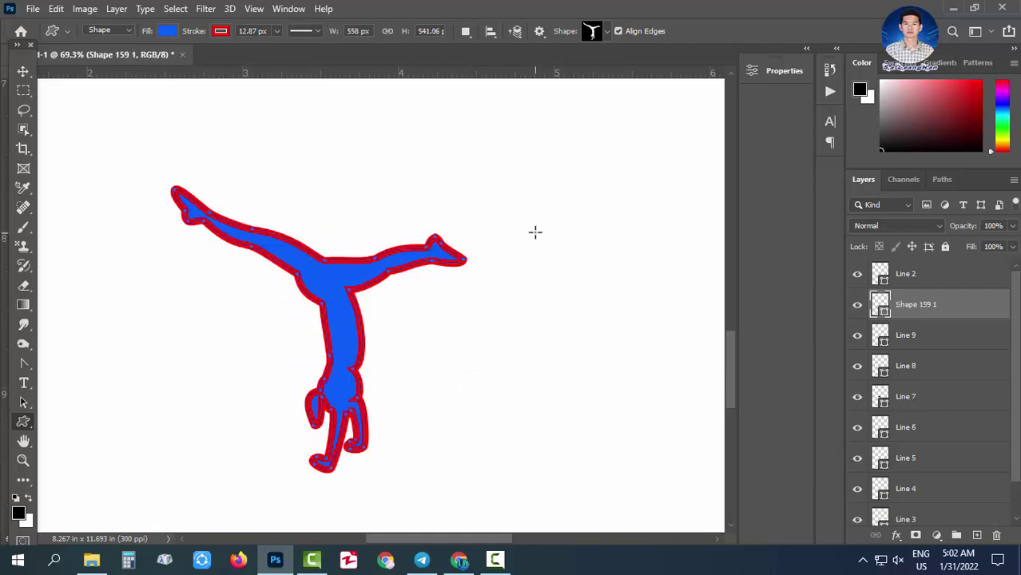
pyautogui.scroll(-3, 389, 307)
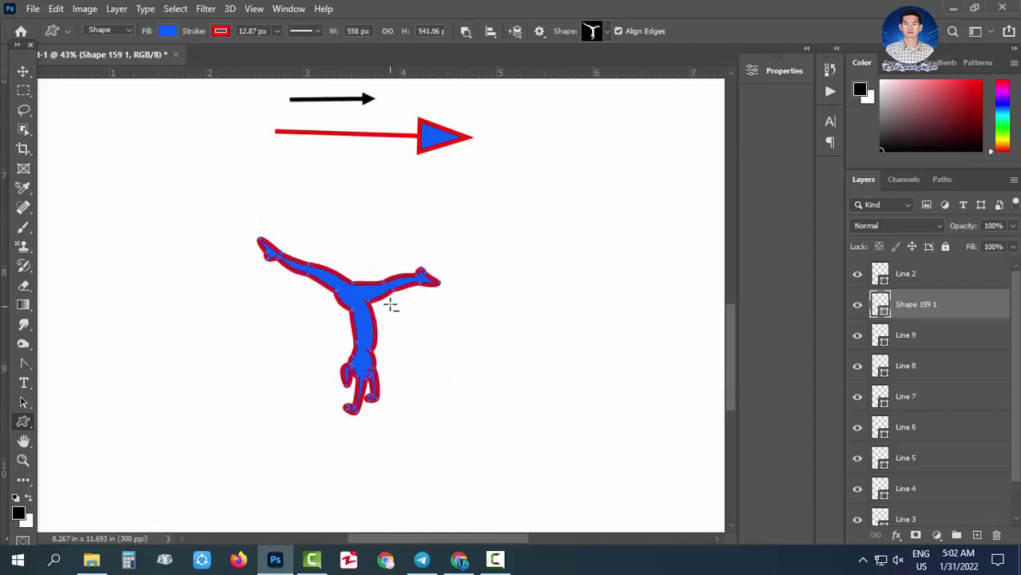
pyautogui.press('v')
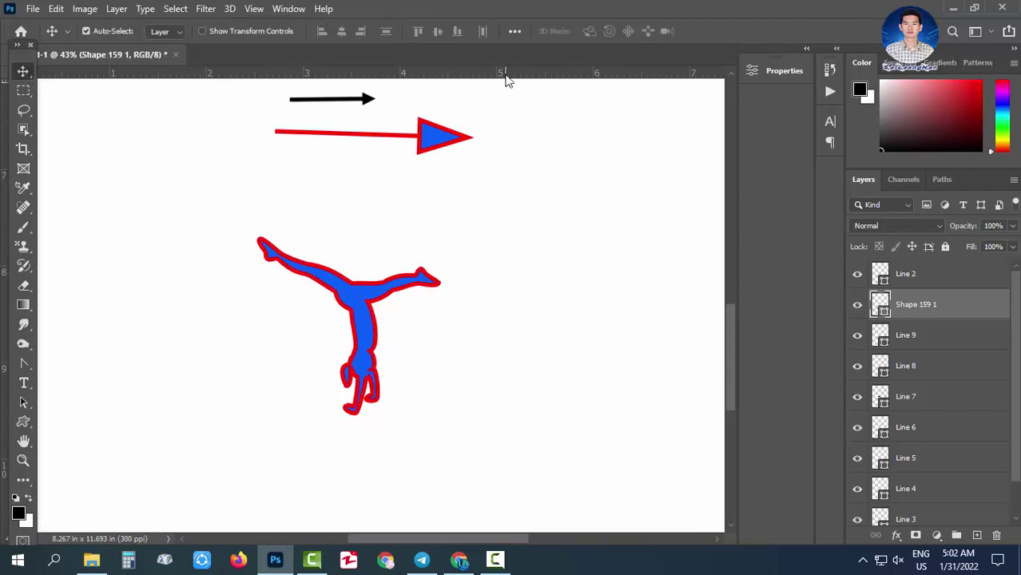
pyautogui.click(29, 420)
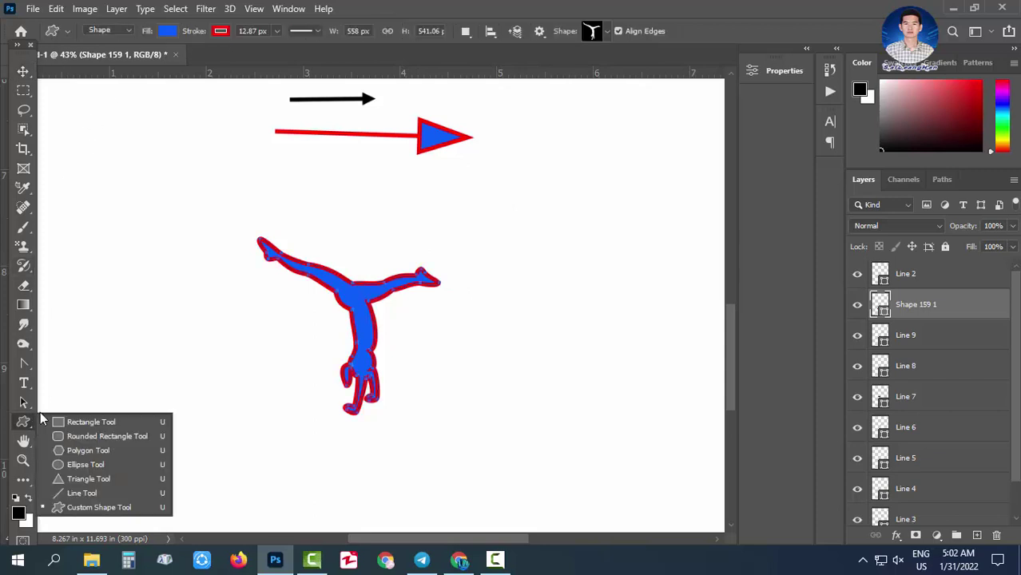
pyautogui.click(605, 32)
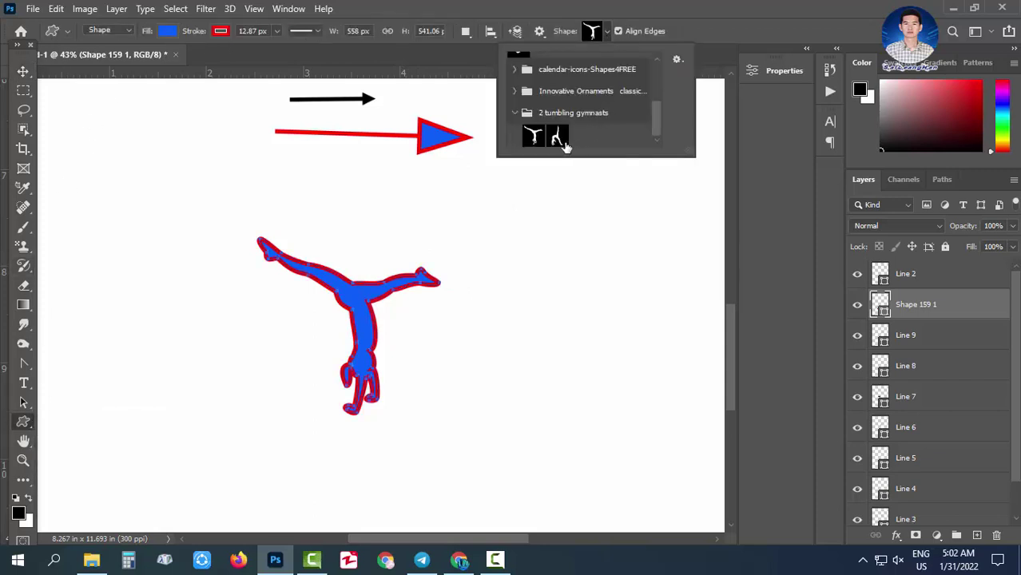
# Draw the second gymnast left of the first with a light grey fill
pyautogui.click(557, 136)
pyautogui.moveTo(136, 238); pyautogui.dragTo(364, 470)
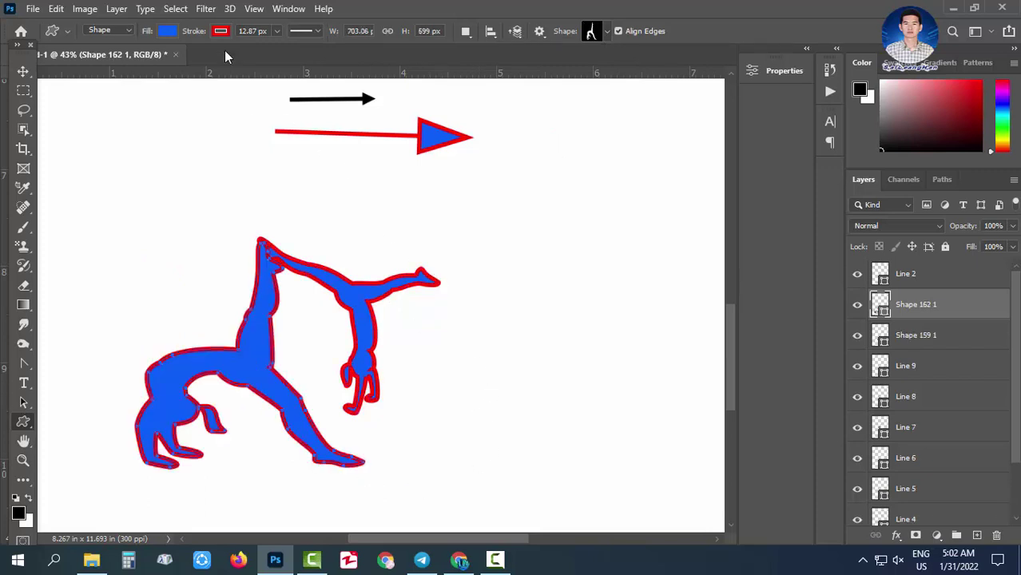
pyautogui.click(167, 30)
pyautogui.click(184, 111)
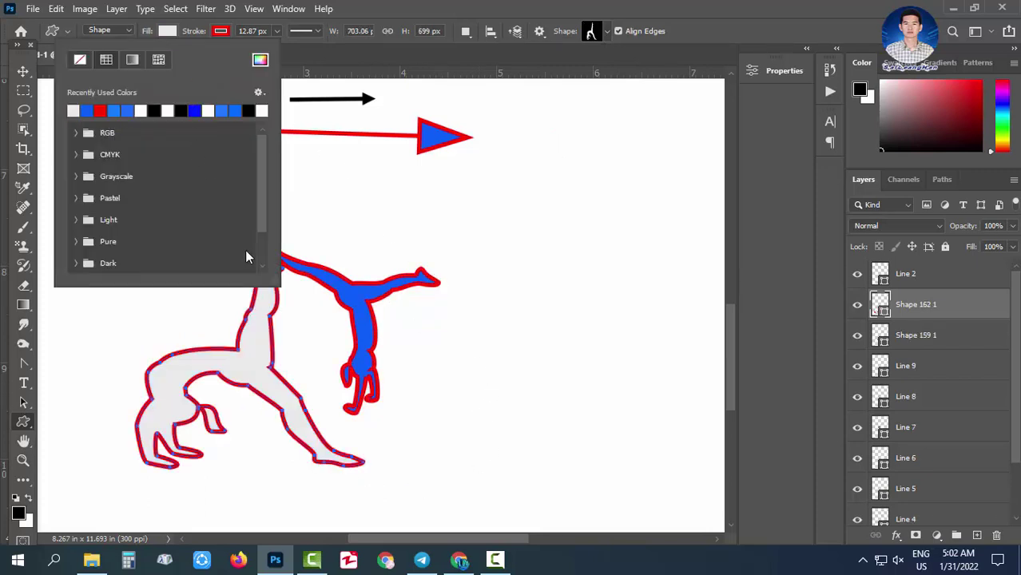
pyautogui.click(180, 31)
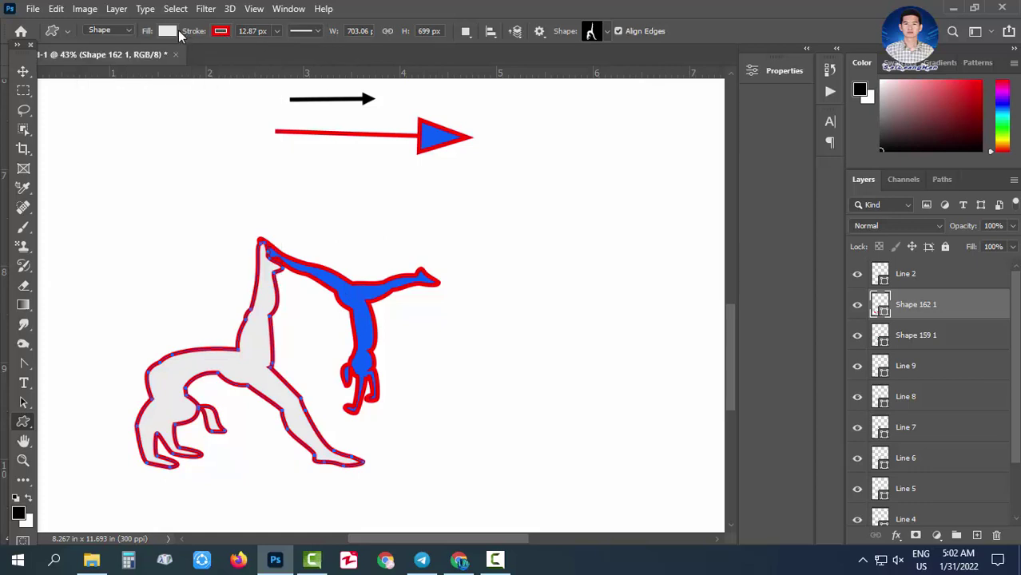
# Draw an Innovative Ornaments shape right of the gymnasts, then select all three shape layers
pyautogui.rightClick(24, 427)
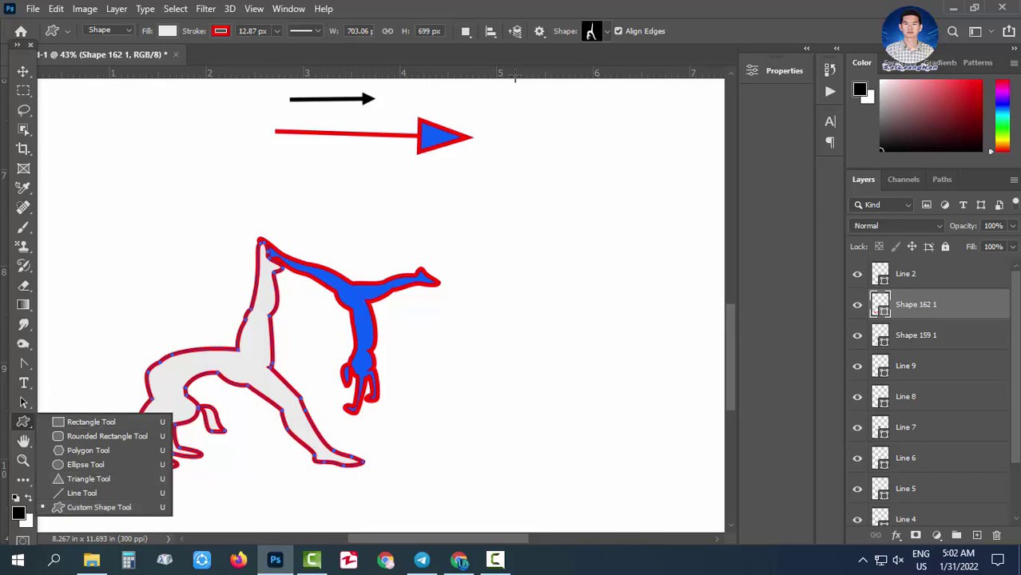
pyautogui.click(604, 34)
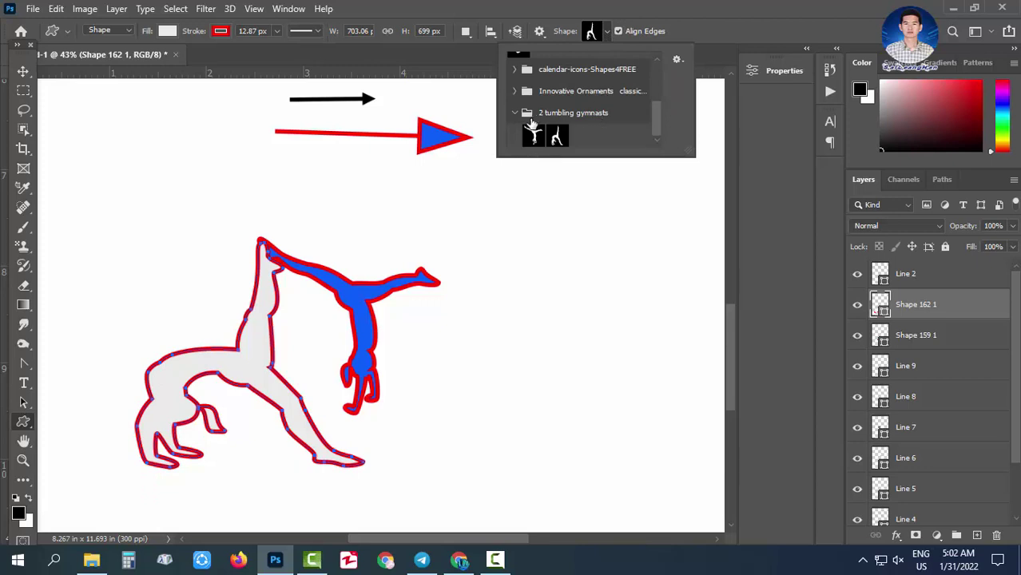
pyautogui.click(515, 113)
pyautogui.click(515, 115)
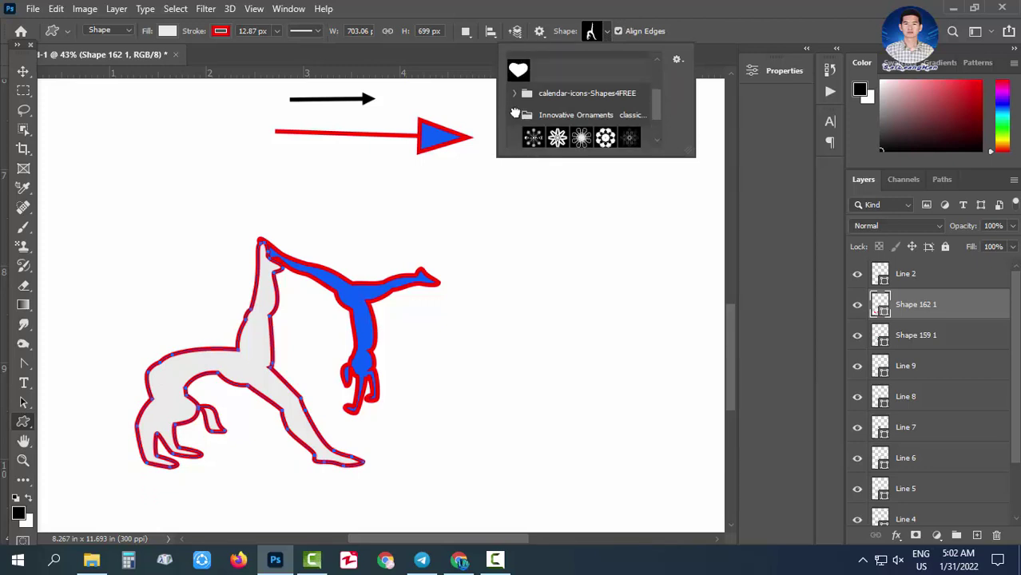
pyautogui.scroll(-1, 609, 139)
pyautogui.click(606, 126)
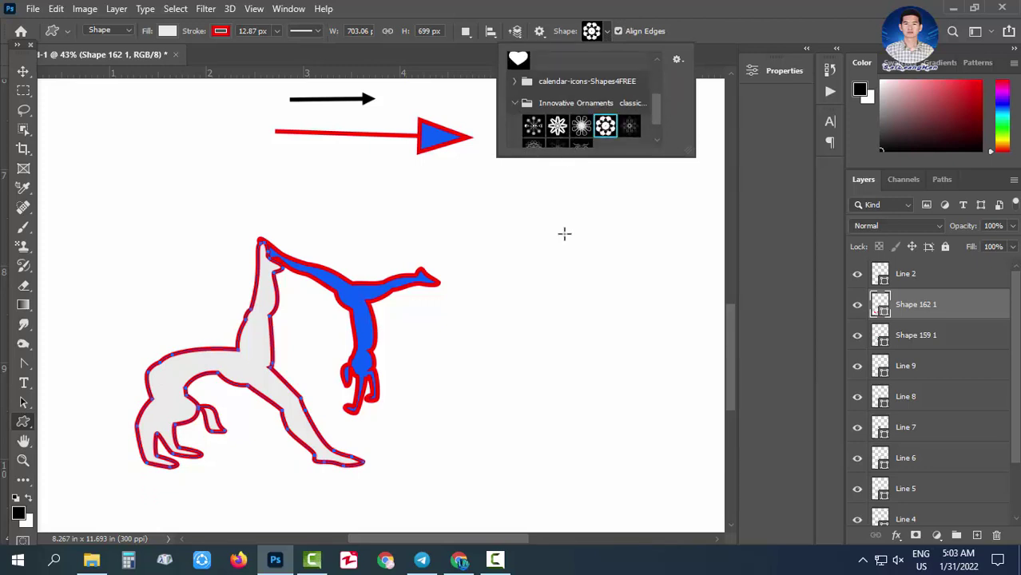
pyautogui.moveTo(489, 237); pyautogui.dragTo(636, 416)
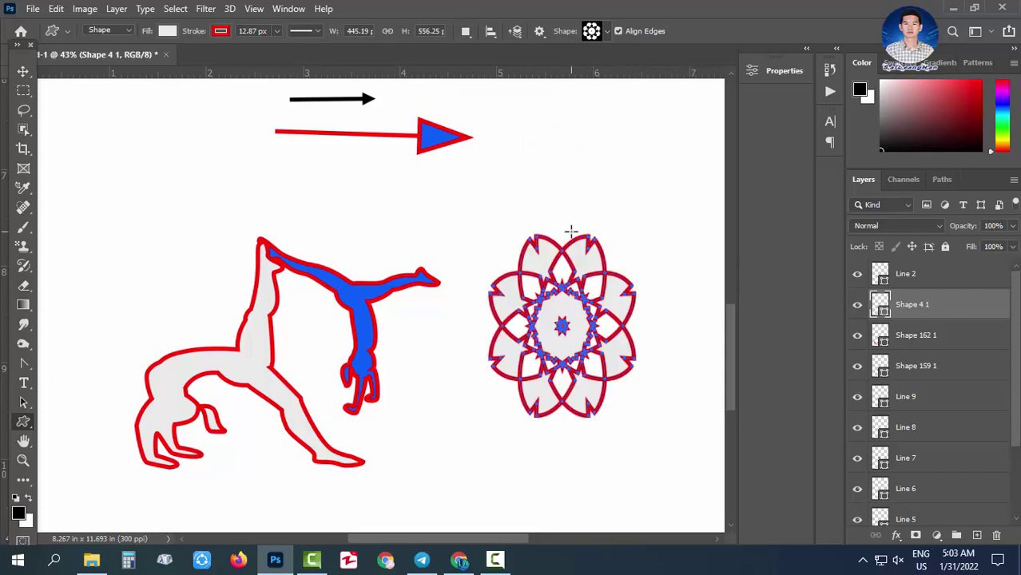
pyautogui.press('v')
pyautogui.moveTo(571, 231); pyautogui.dragTo(240, 292)
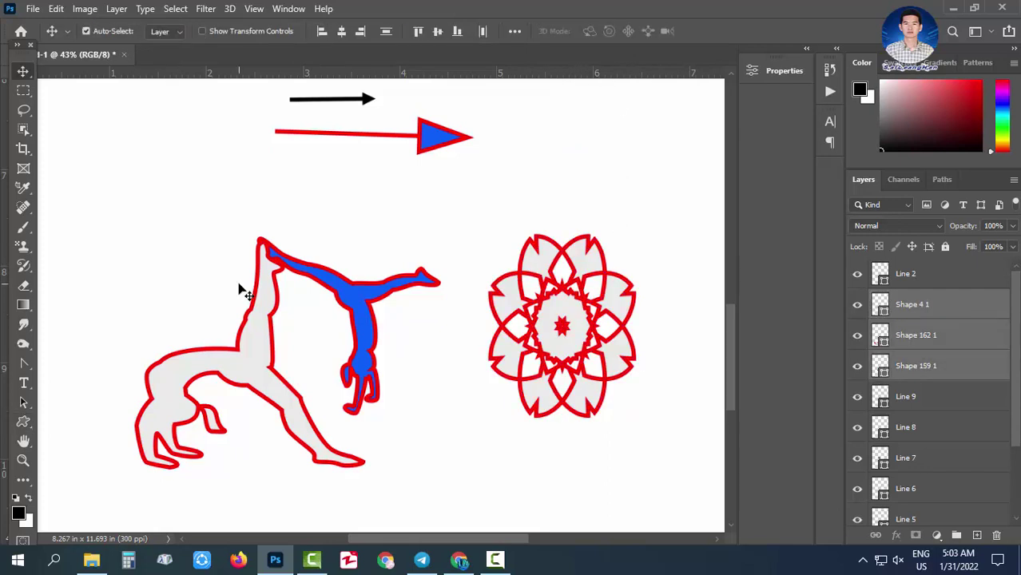